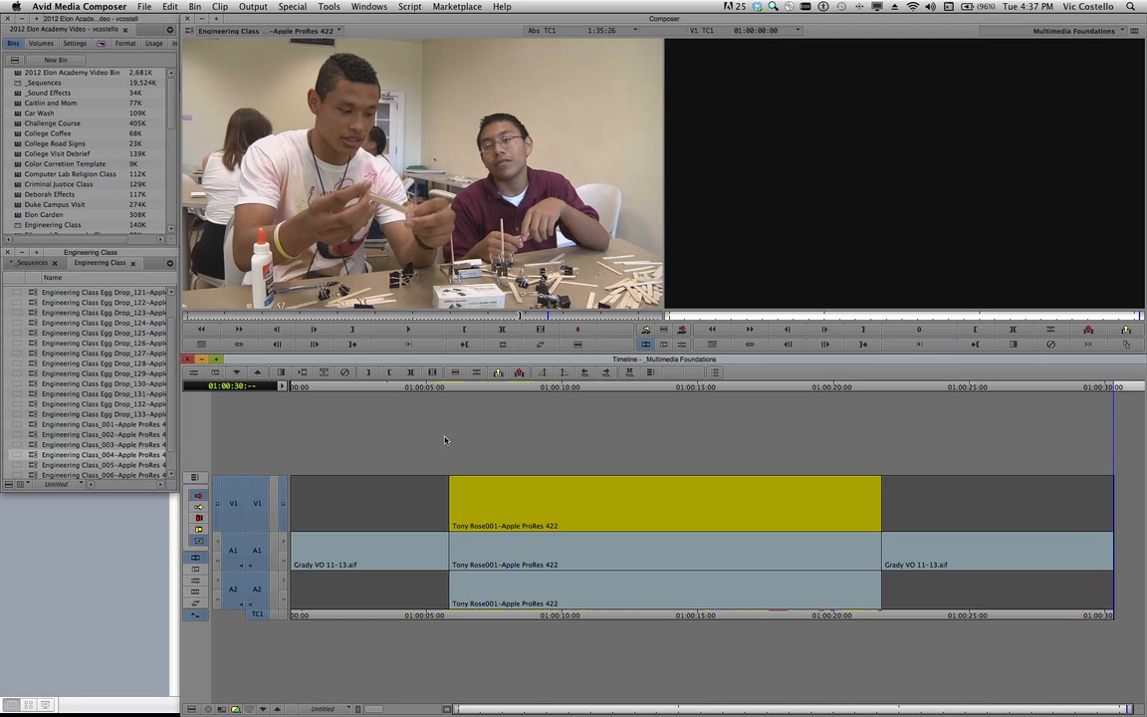
Display the audio waveforms on timeline tracks A1 and A2.
{"action": "left_click_drag", "start_coordinate": [416, 386], "coordinate": [348, 387]}
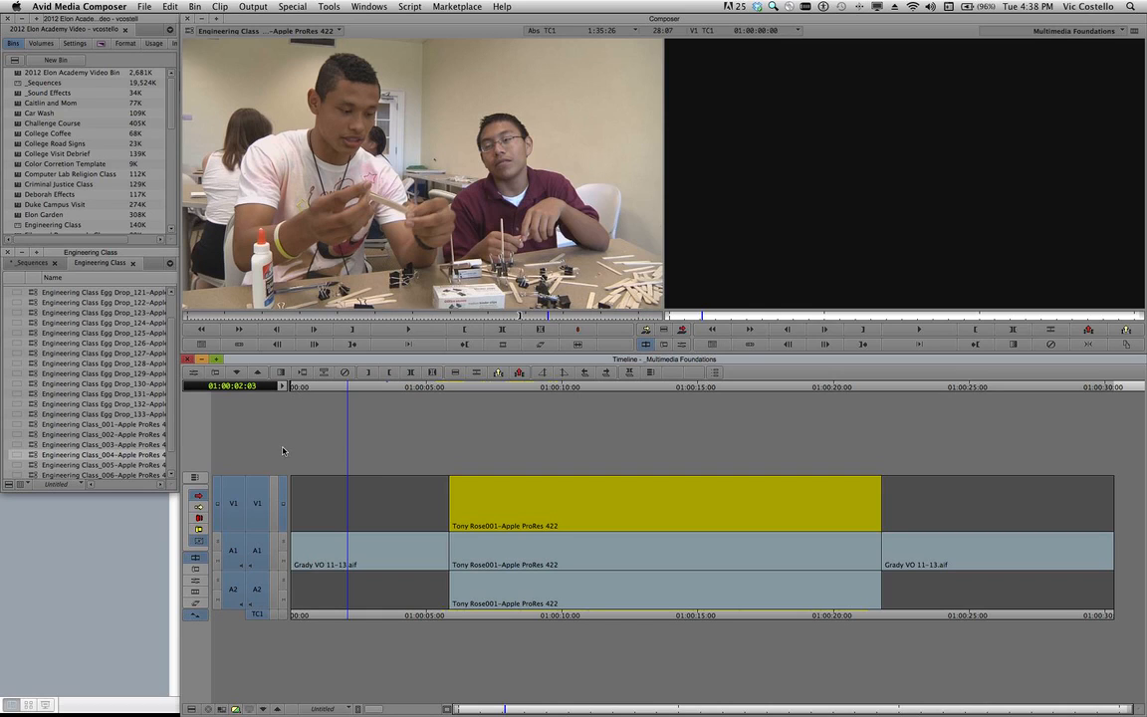
{"action": "left_click", "coordinate": [281, 387]}
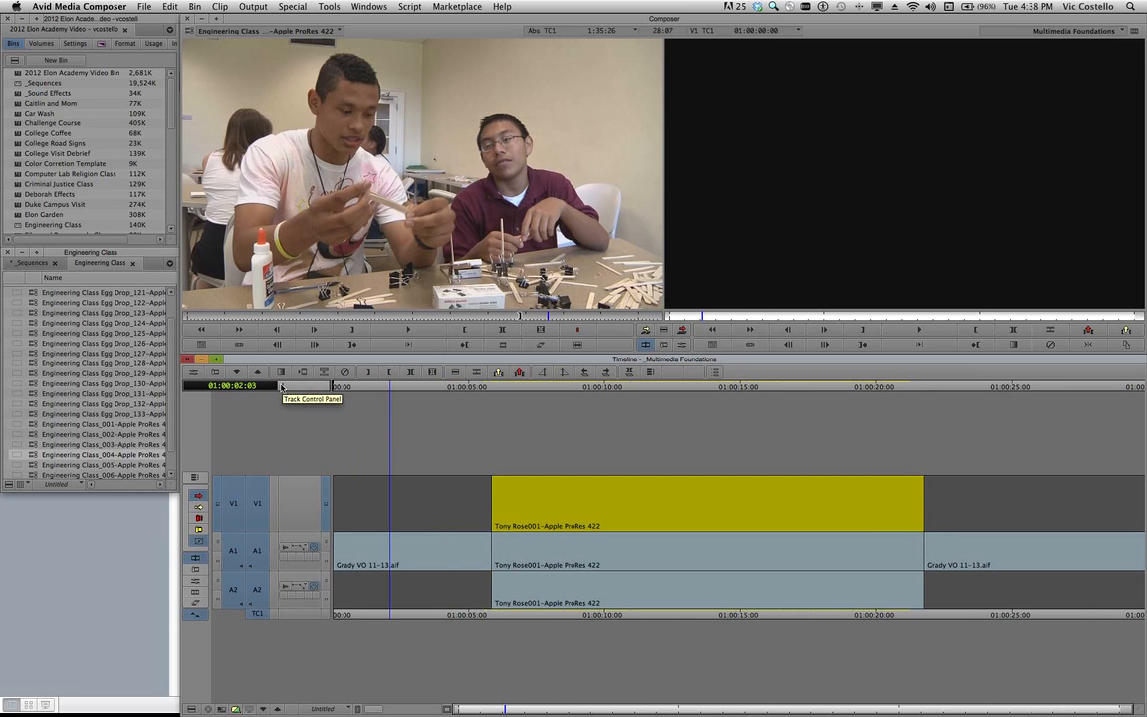
{"action": "left_click", "coordinate": [285, 548]}
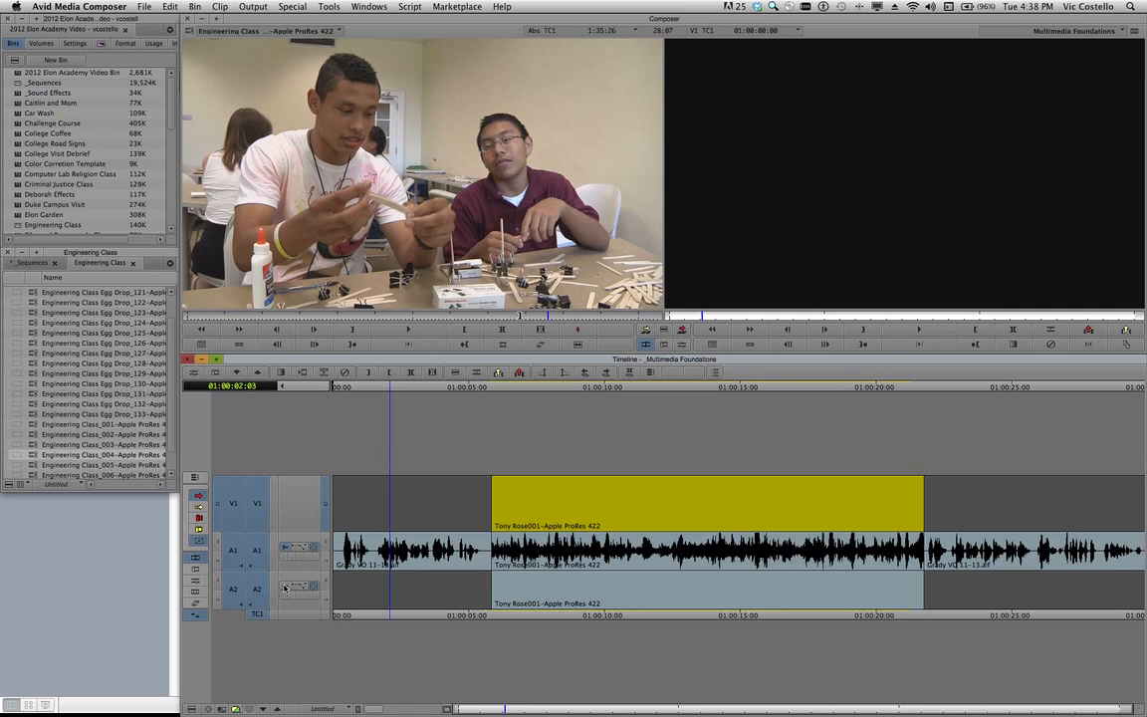
{"action": "left_click", "coordinate": [285, 587]}
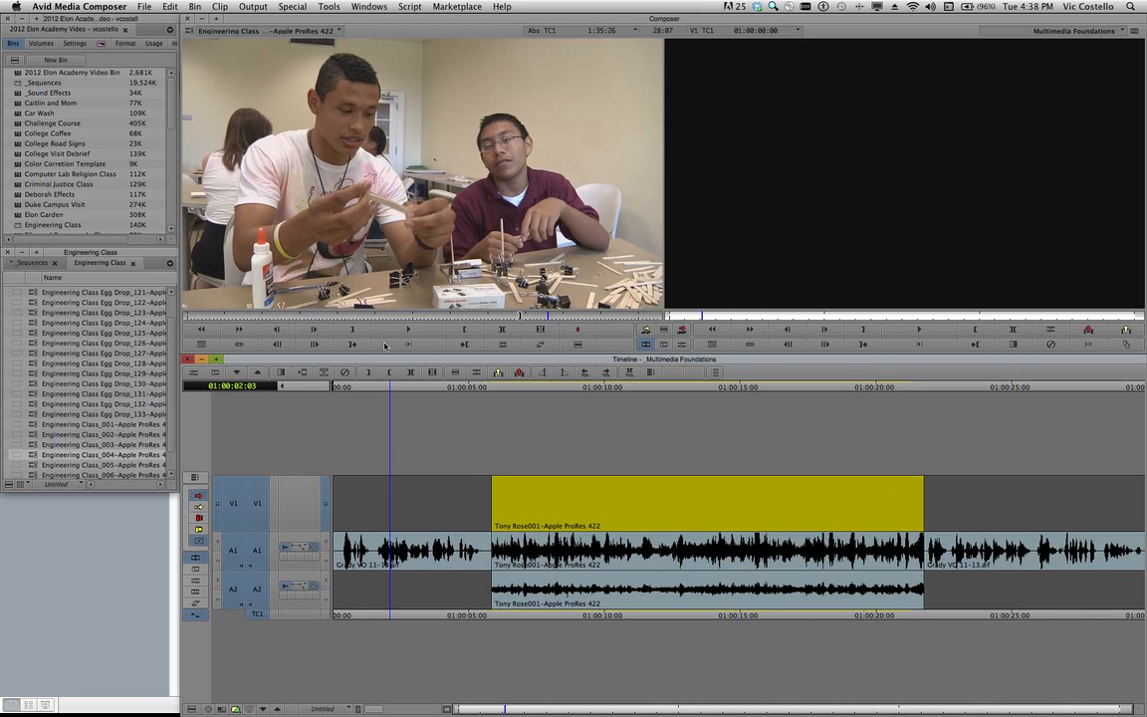
{"action": "left_click_drag", "start_coordinate": [353, 384], "coordinate": [409, 397]}
{"action": "left_click", "coordinate": [409, 397]}
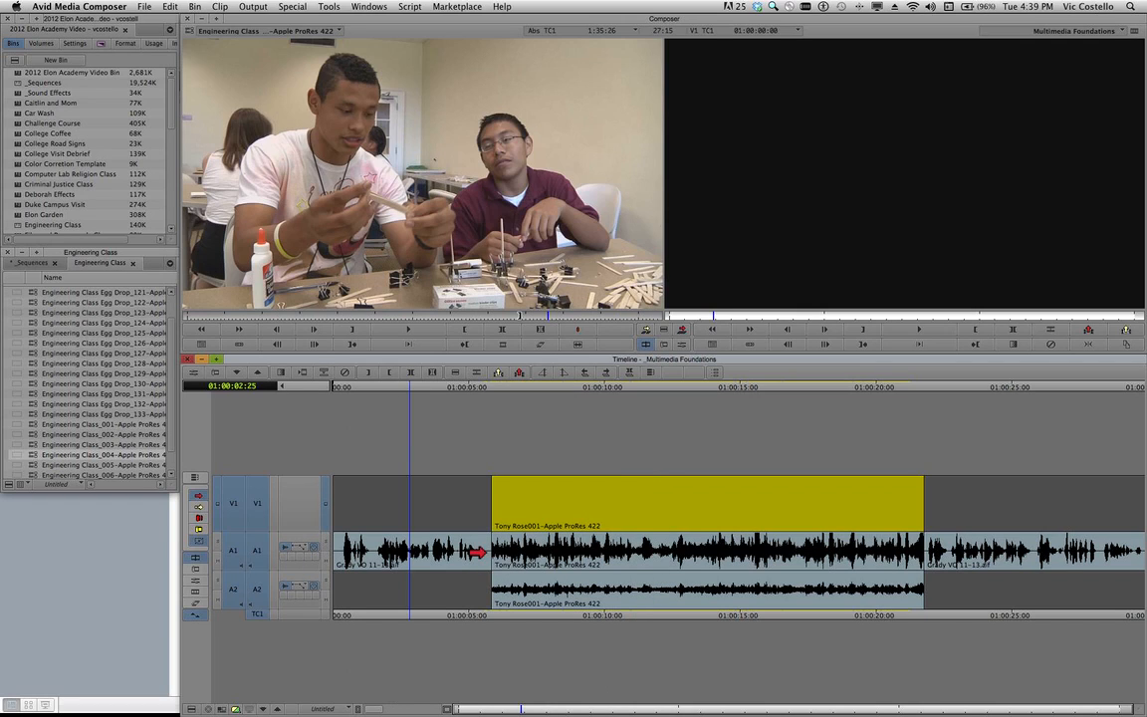
{"action": "left_click", "coordinate": [284, 388]}
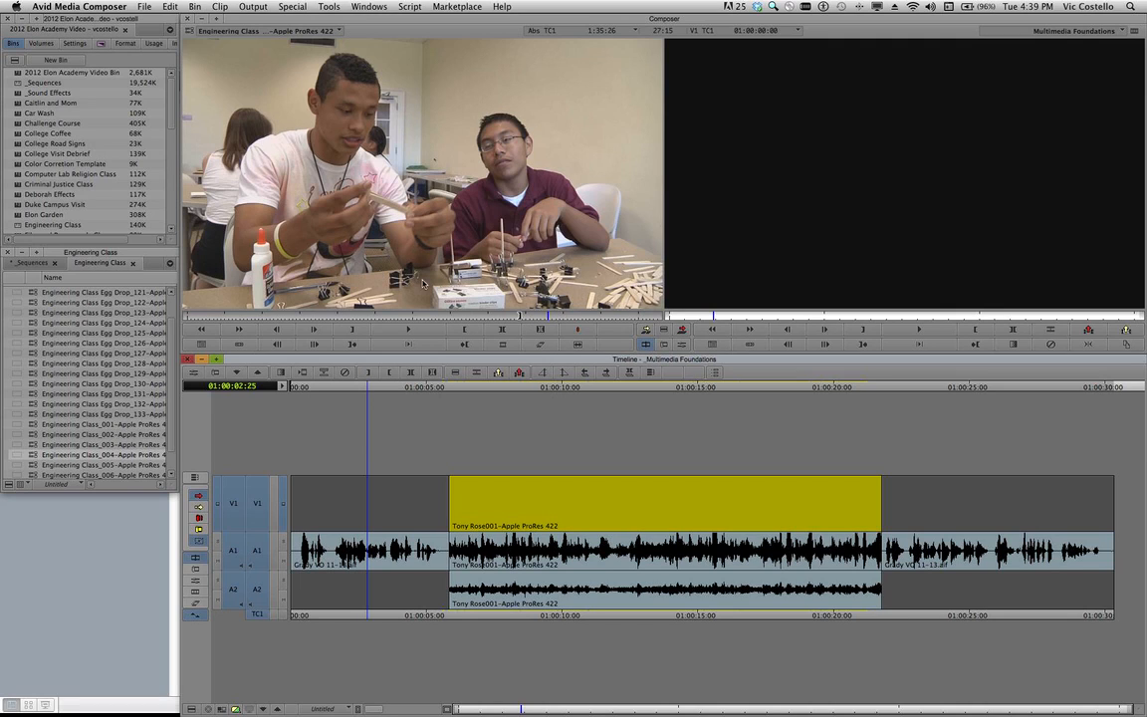
Cue the Engineering Class_004 source clip to its In mark and add video track V2 and audio tracks A3 and A4.
{"action": "left_click", "coordinate": [526, 317]}
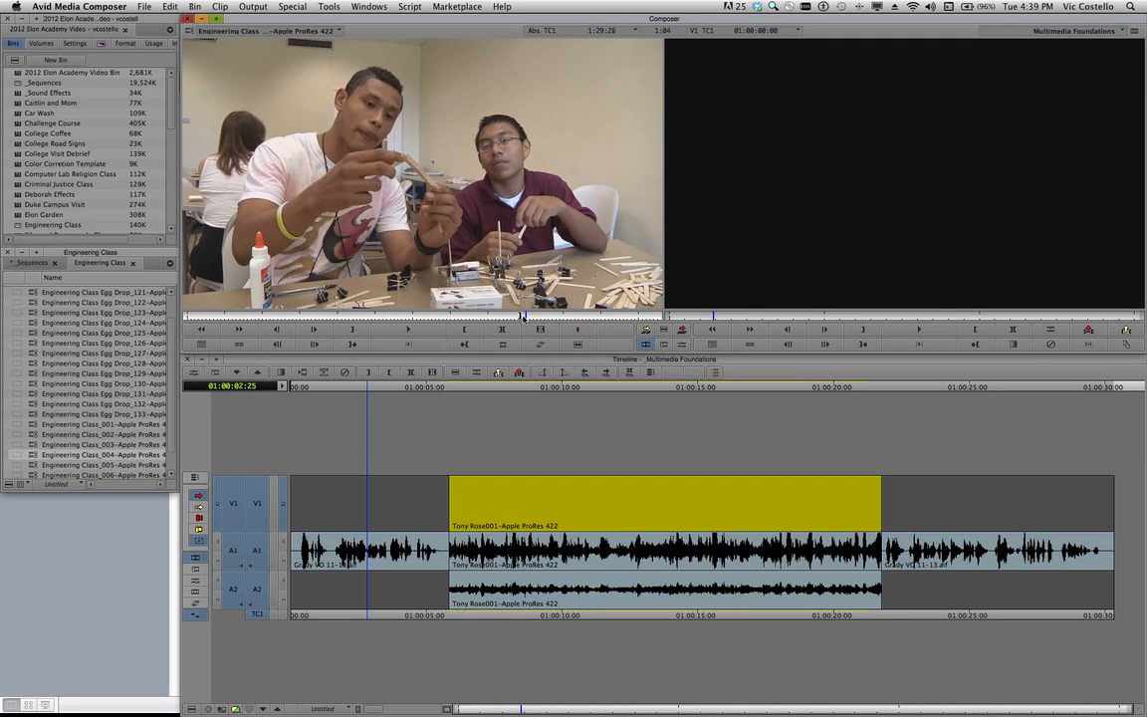
{"action": "left_click", "coordinate": [521, 316]}
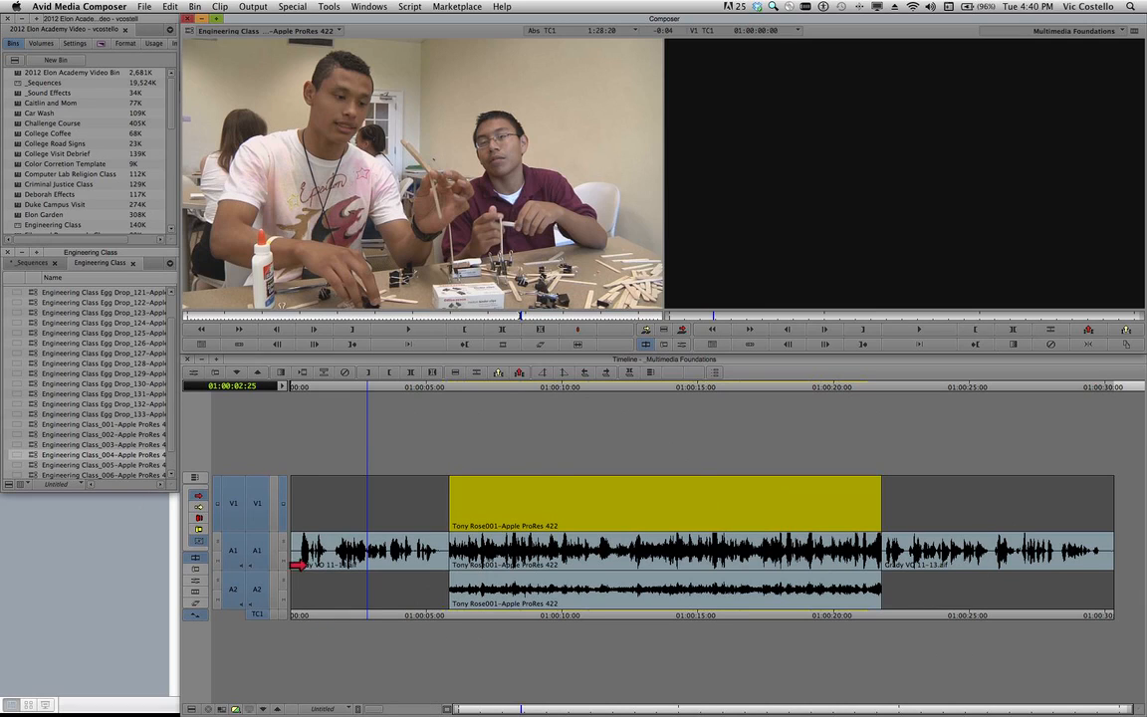
{"action": "right_click", "coordinate": [282, 408]}
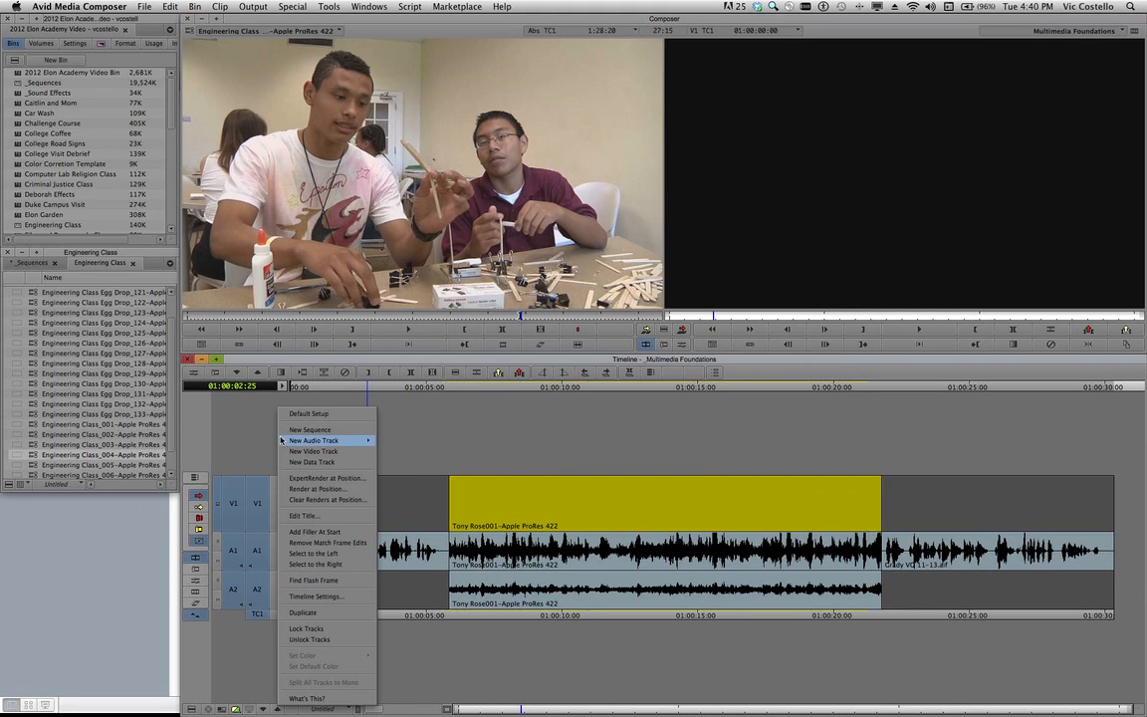
{"action": "left_click", "coordinate": [361, 453]}
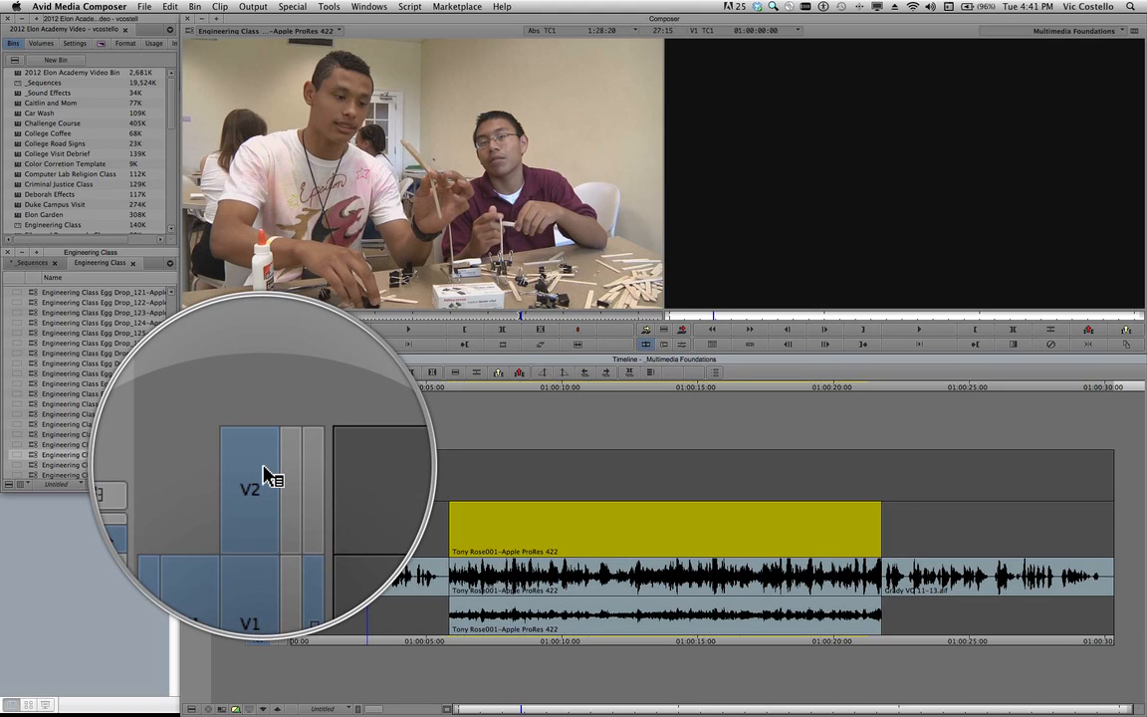
{"action": "key", "text": "Delete"}
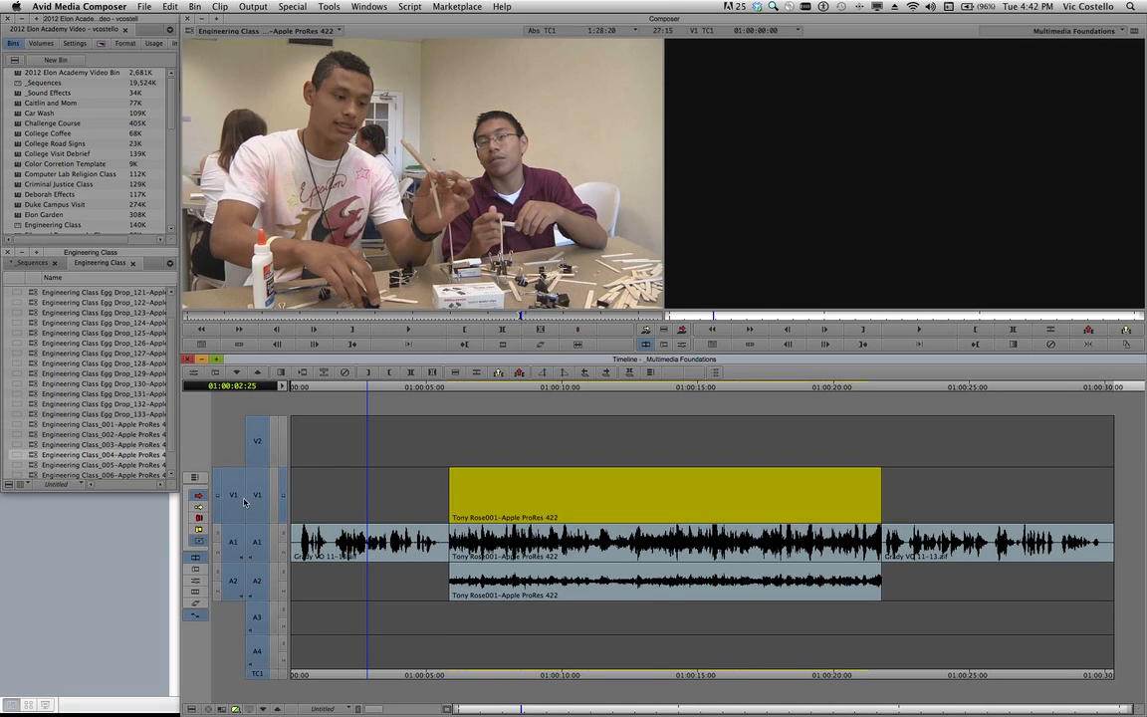
Patch source V1 to V2 and source A1 and A2 to A3 and A4, leaving timeline tracks V1, A1 and A2 deselected.
{"action": "left_click_drag", "start_coordinate": [233, 494], "coordinate": [253, 446]}
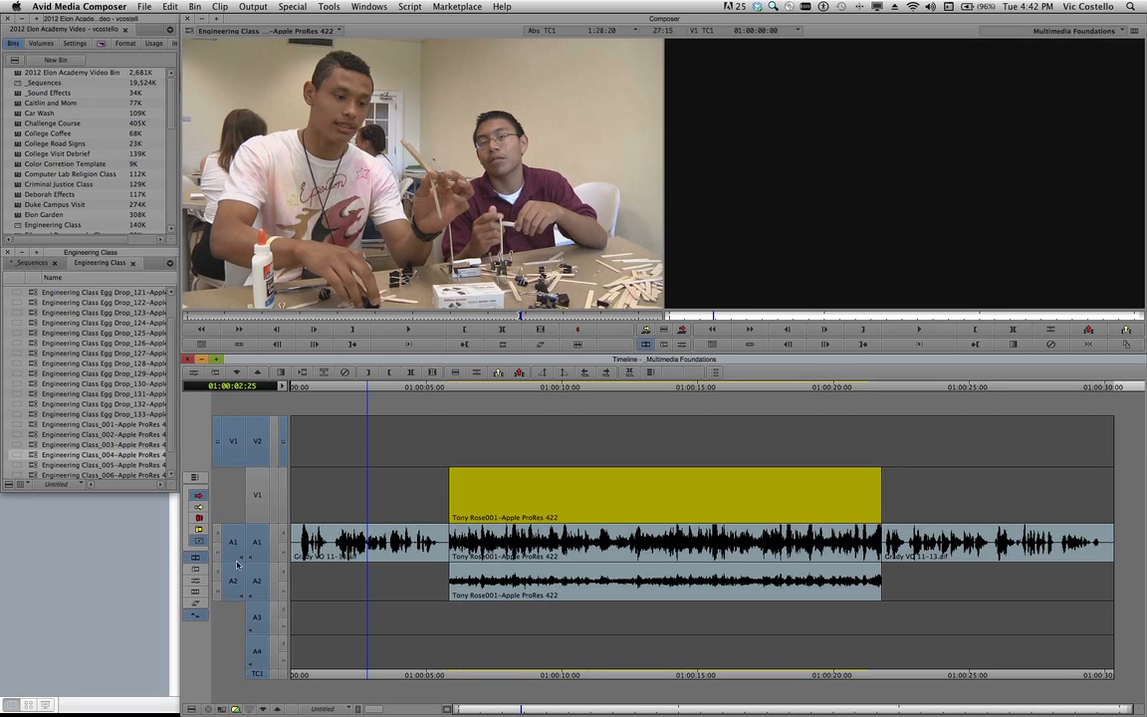
{"action": "left_click_drag", "start_coordinate": [233, 542], "coordinate": [255, 661]}
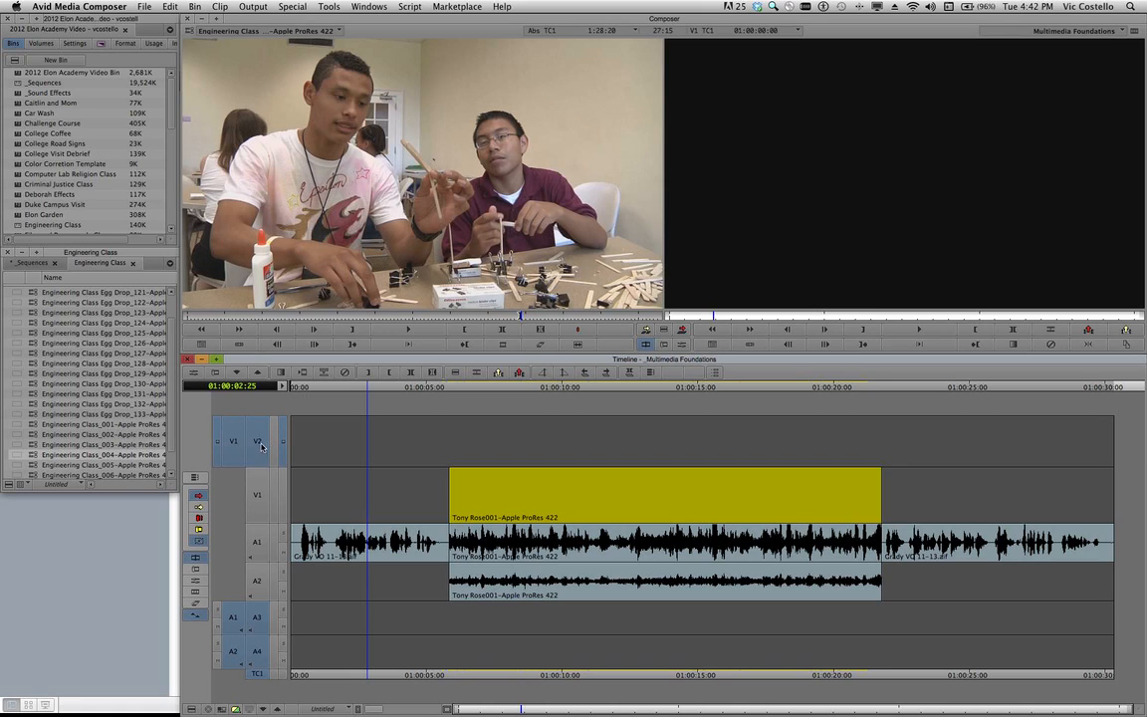
{"action": "left_click", "coordinate": [237, 655]}
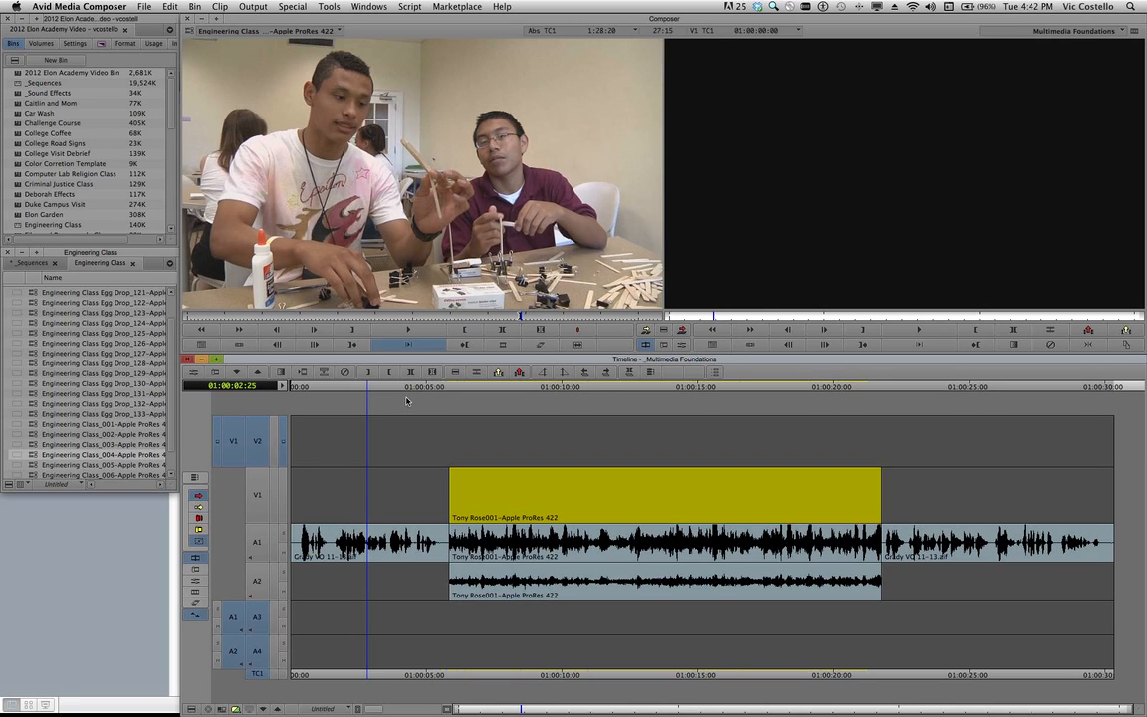
Mark an In at the sequence start and an Out at 01:00:05:25, and overwrite Engineering Class_004 onto V2, A3 and A4.
{"action": "left_click", "coordinate": [299, 386]}
{"action": "left_click_drag", "start_coordinate": [248, 389], "coordinate": [236, 391]}
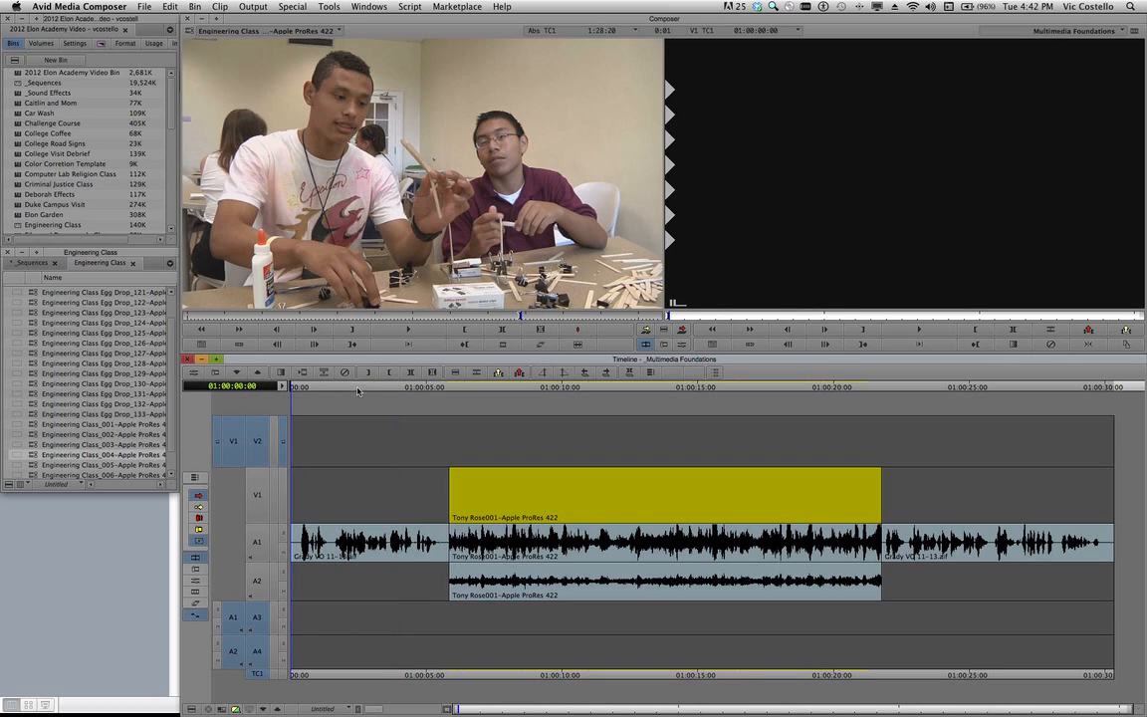
{"action": "left_click", "coordinate": [446, 387]}
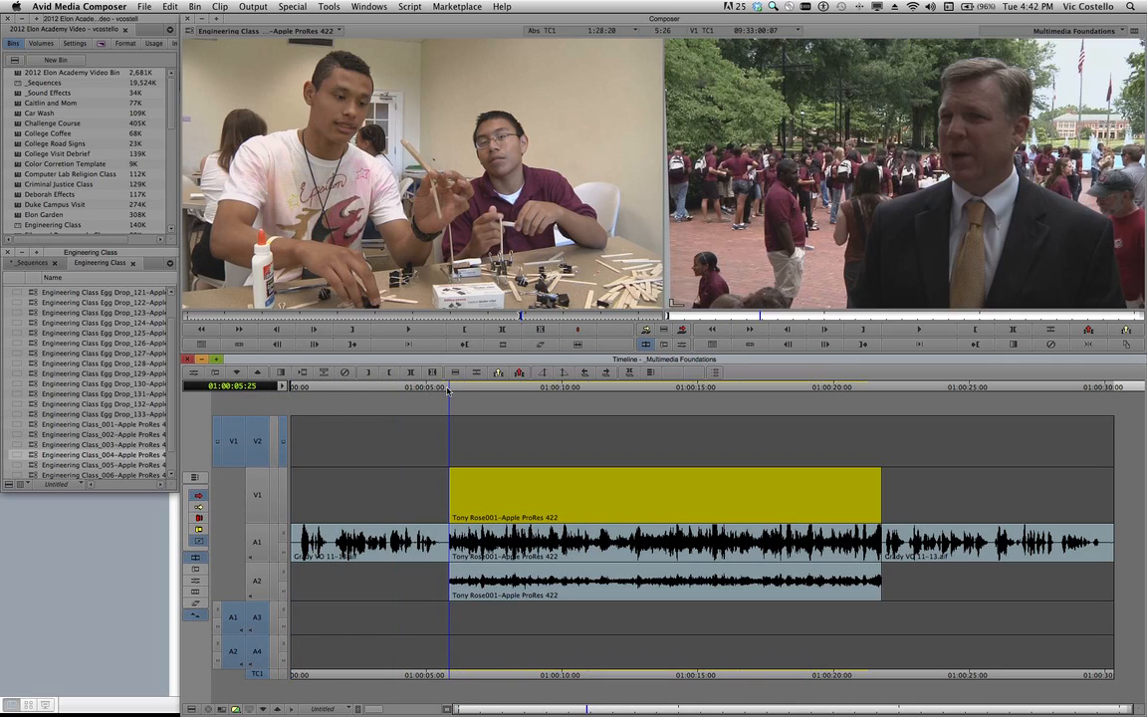
{"action": "key", "text": "o"}
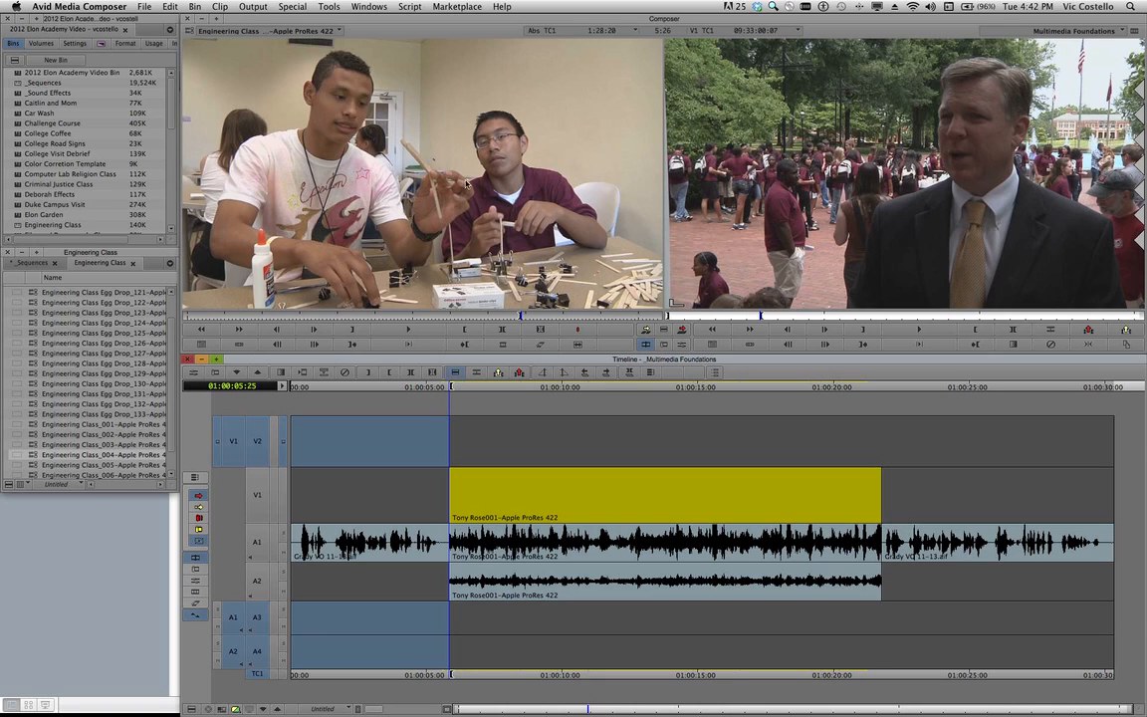
{"action": "left_click", "coordinate": [683, 332]}
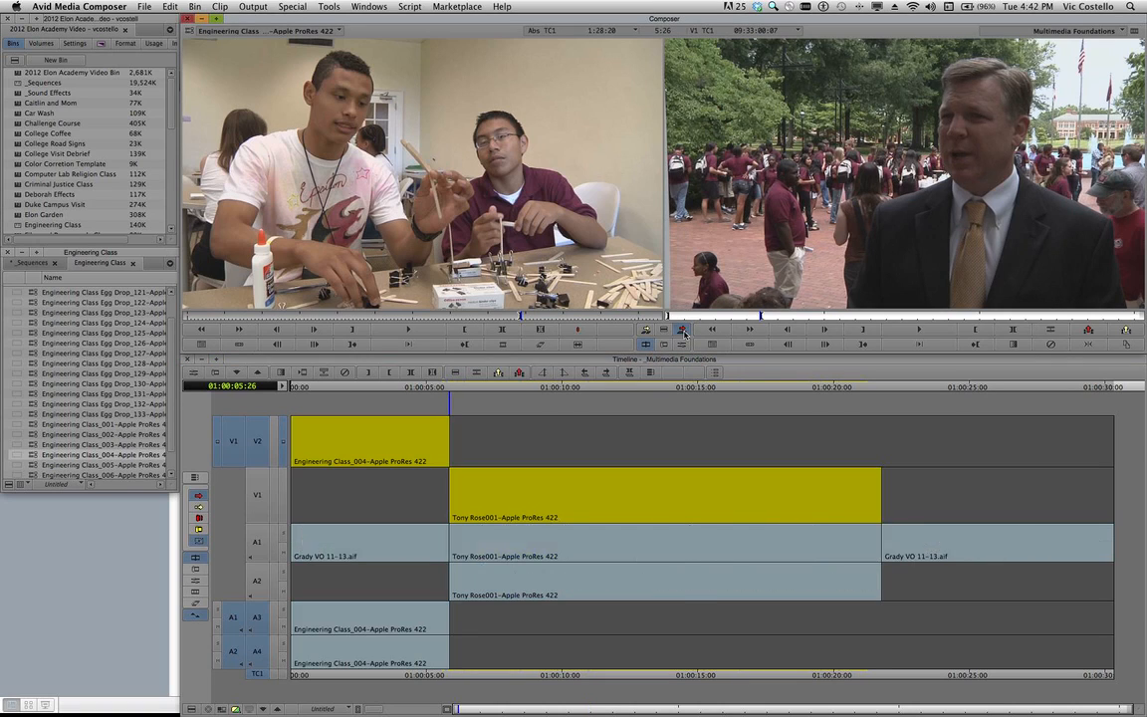
Play the sequence from its start to review the cutaway and the cut into the interview.
{"action": "left_click", "coordinate": [391, 387]}
{"action": "left_click_drag", "start_coordinate": [312, 390], "coordinate": [238, 391]}
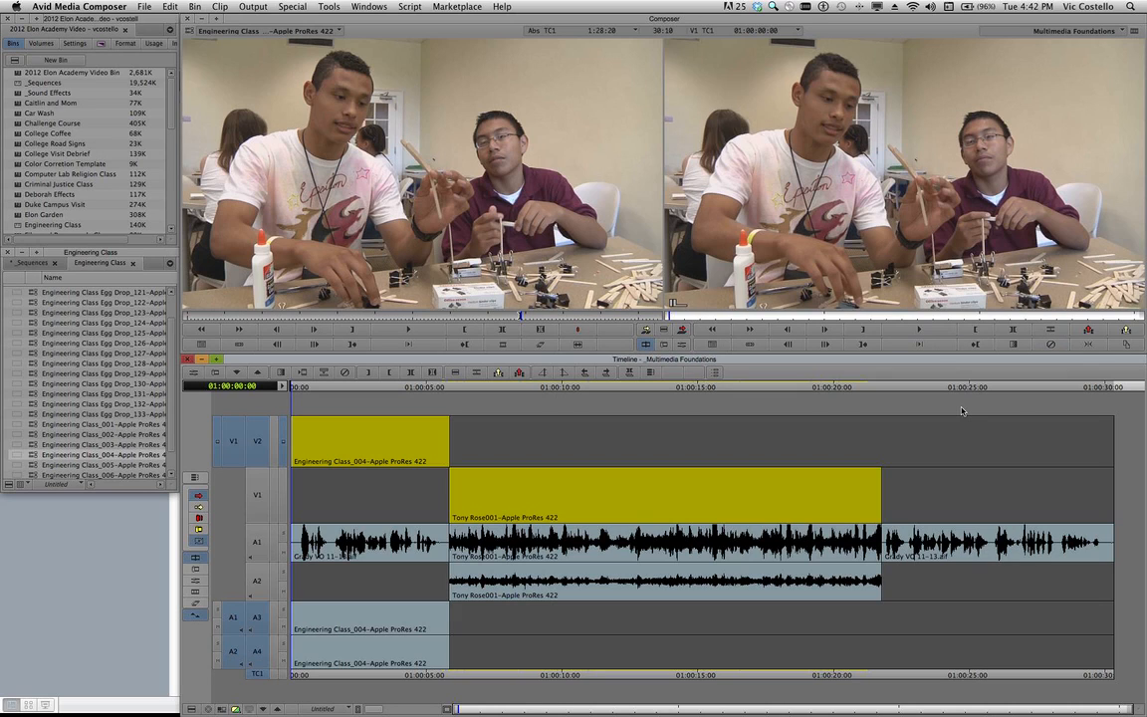
{"action": "key", "text": "space"}
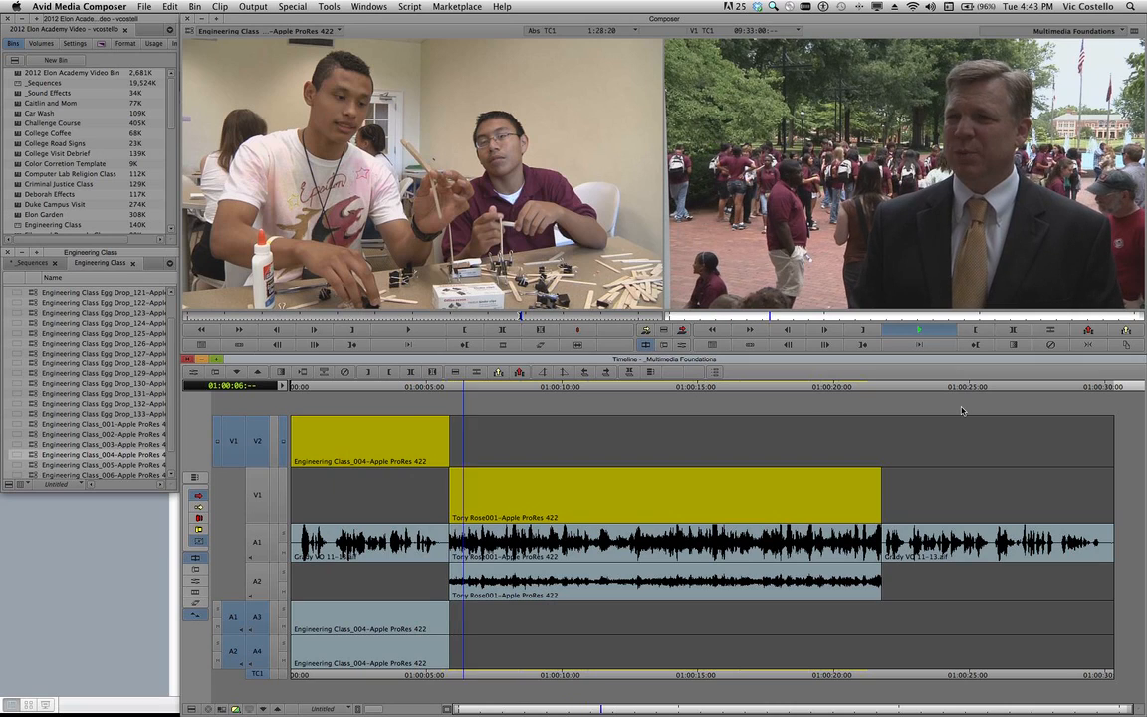
{"action": "key", "text": "space"}
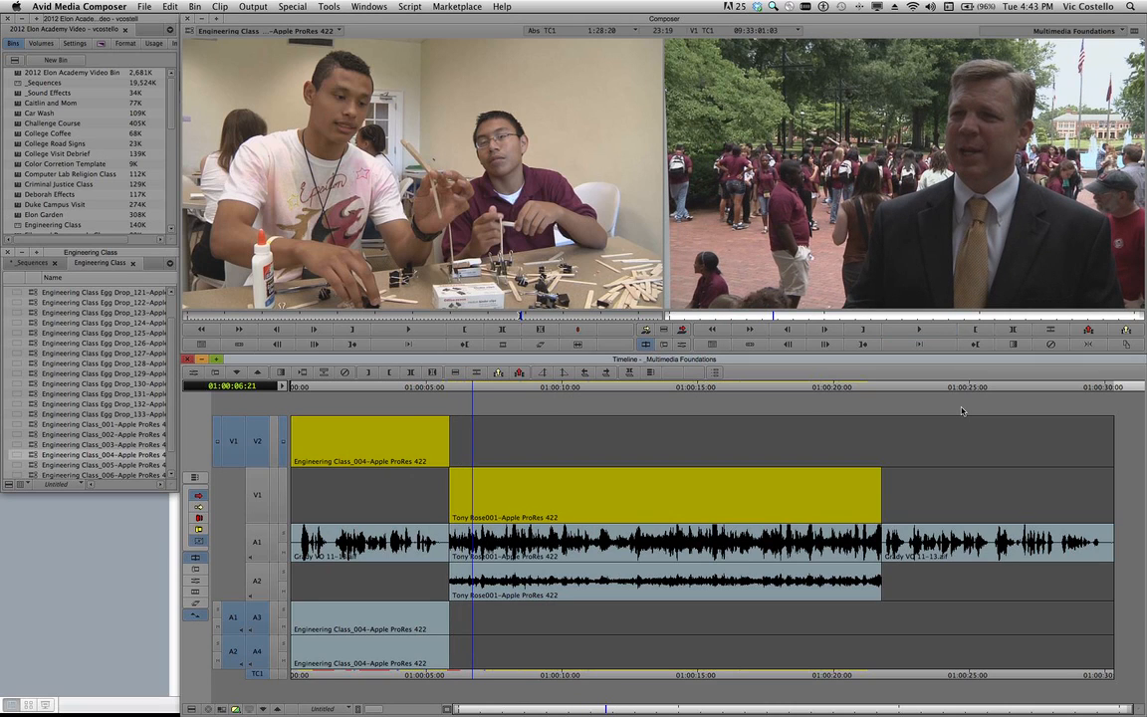
Display the audio waveforms on tracks A3 and A4.
{"action": "left_click", "coordinate": [359, 387]}
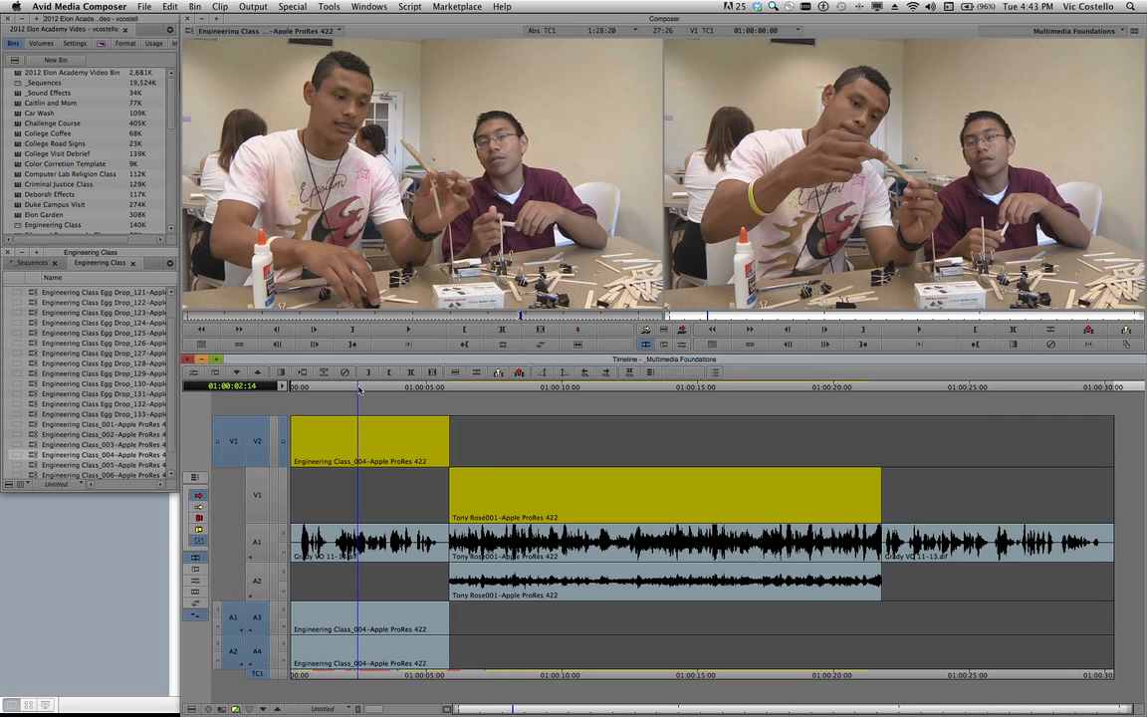
{"action": "left_click", "coordinate": [283, 387]}
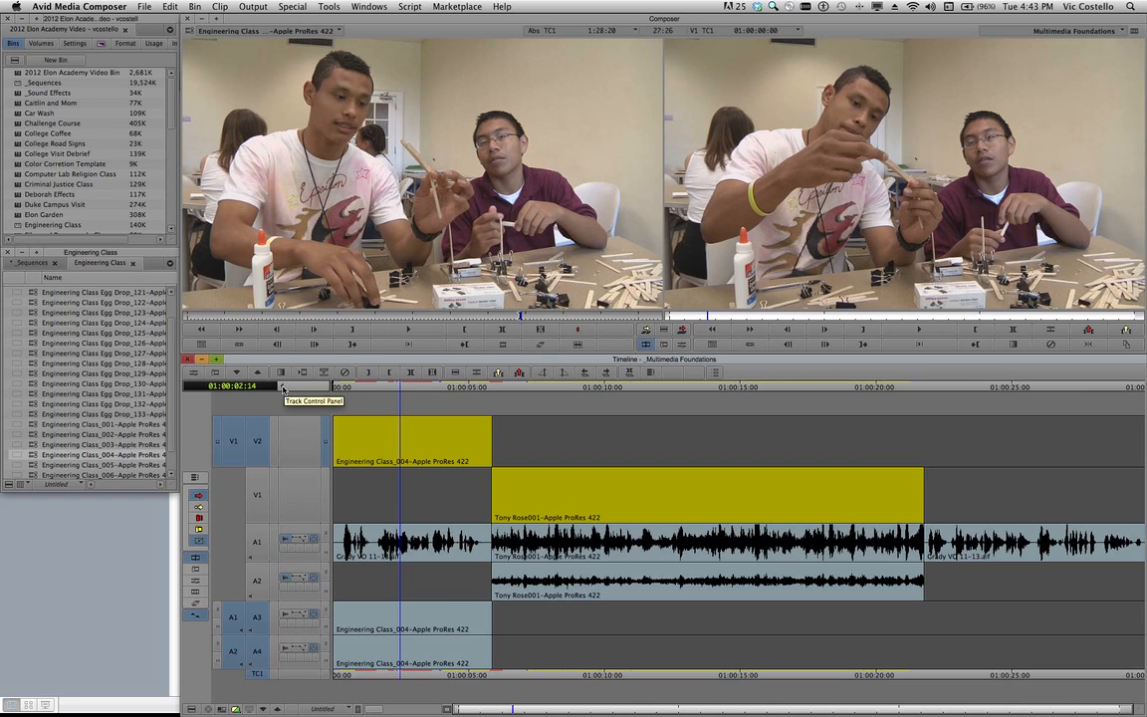
{"action": "left_click", "coordinate": [286, 616]}
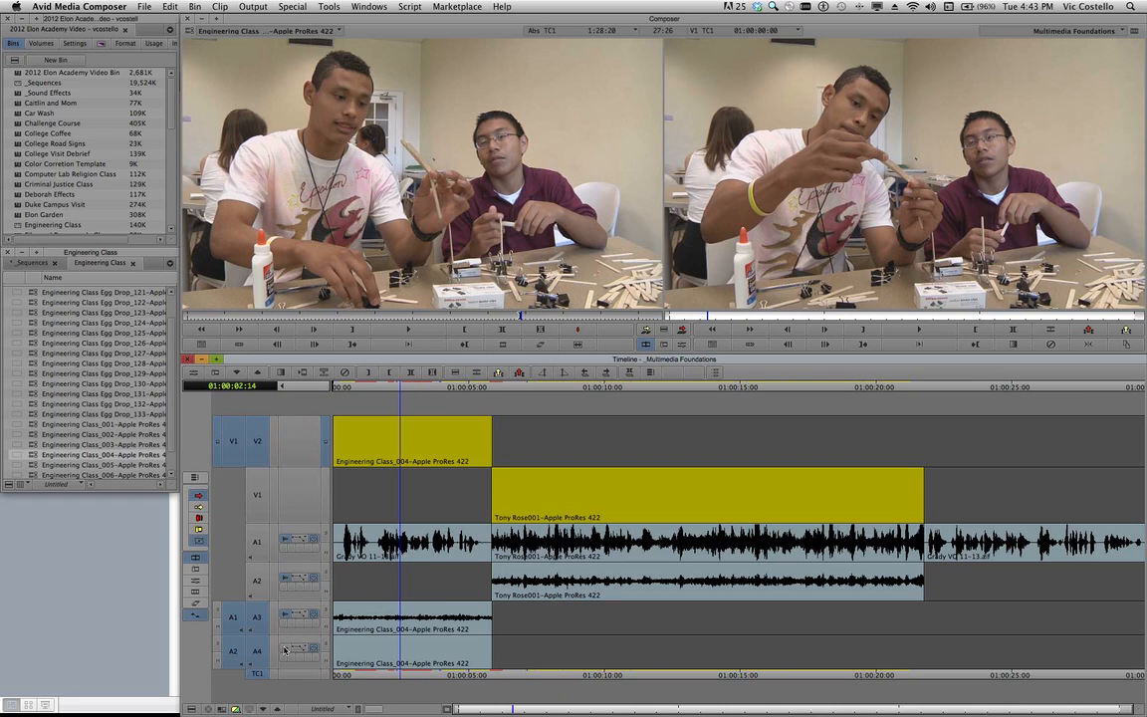
{"action": "left_click", "coordinate": [286, 649]}
{"action": "left_click", "coordinate": [284, 390]}
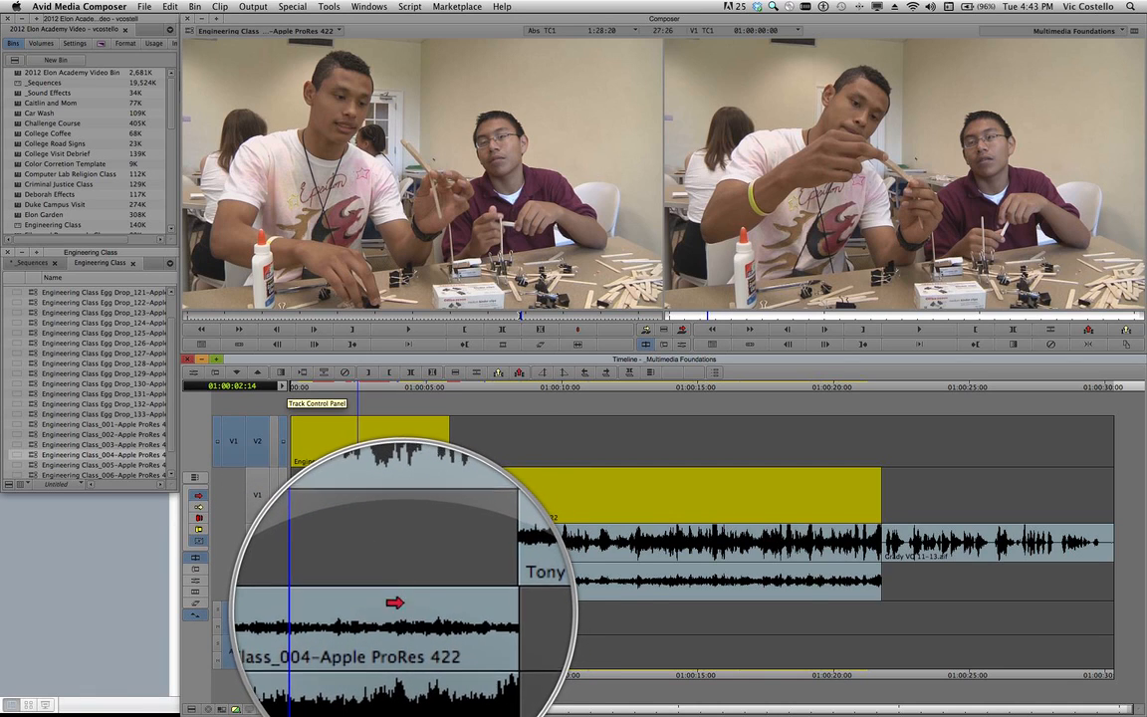
Open the Audio Mixer and group tracks A3 and A4, with A1 taken out of the group.
{"action": "left_click", "coordinate": [329, 7]}
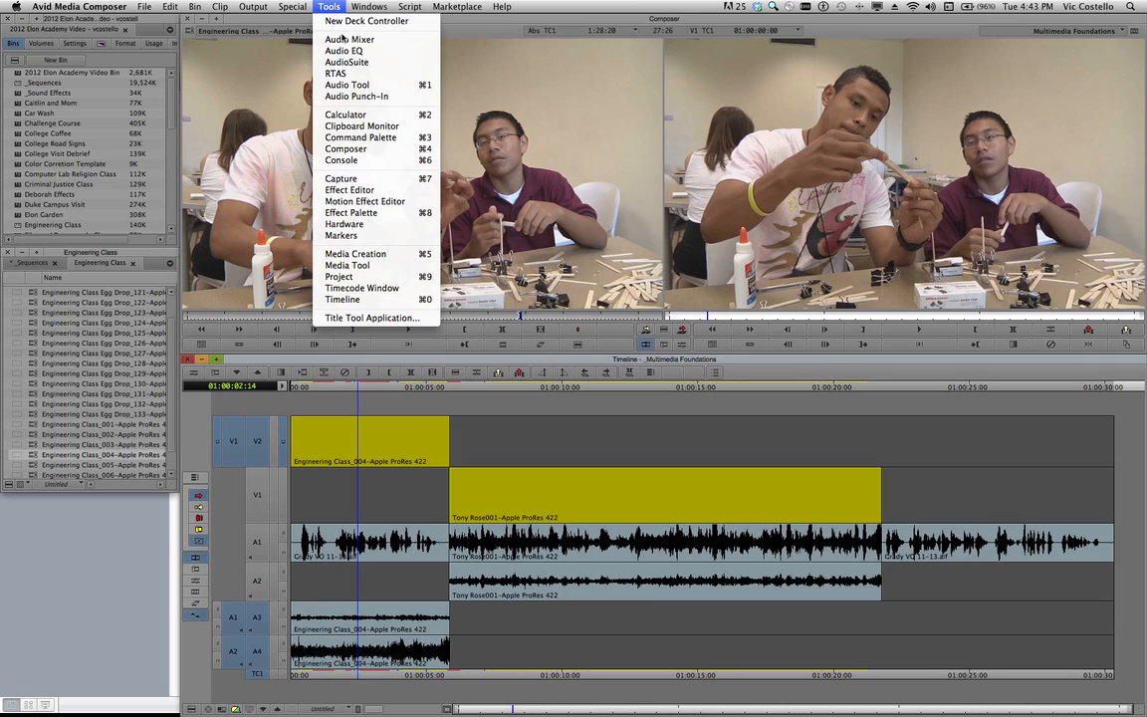
{"action": "left_click", "coordinate": [346, 41]}
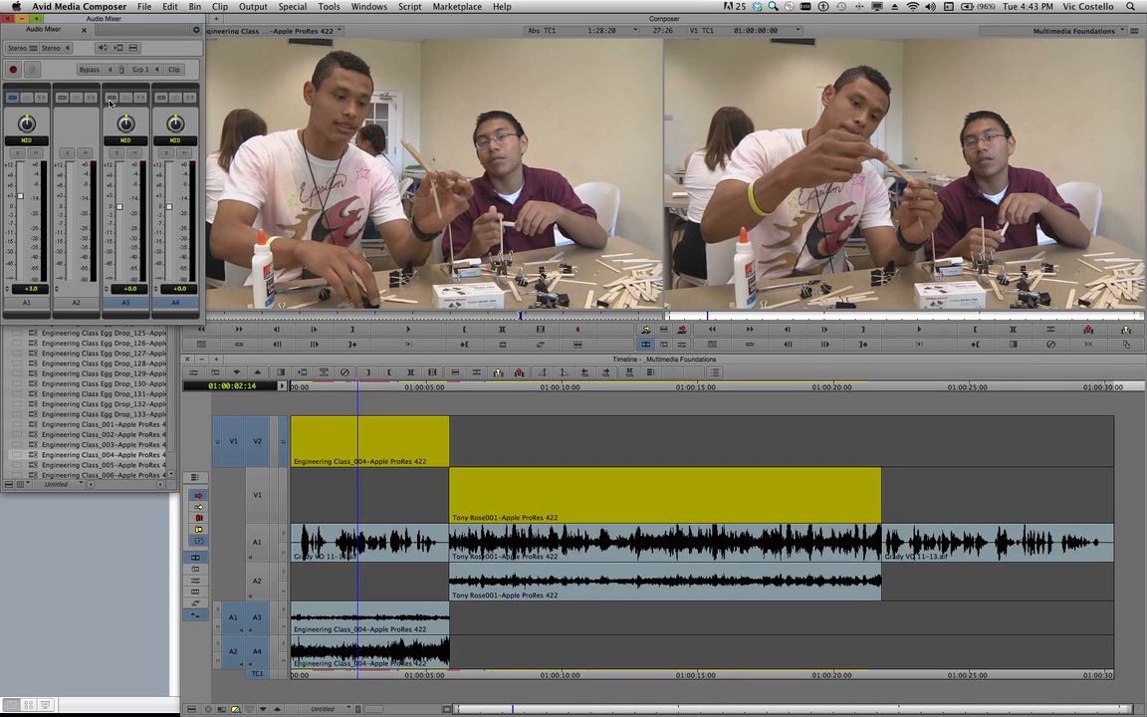
{"action": "left_click_drag", "start_coordinate": [123, 20], "coordinate": [181, 35]}
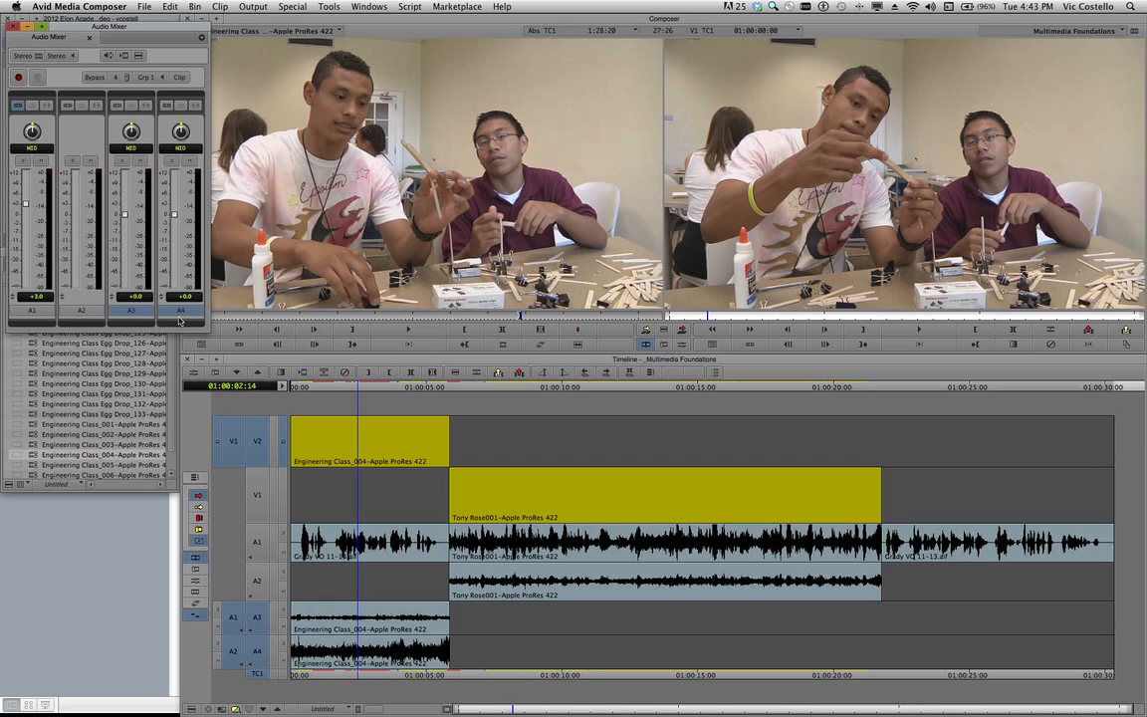
{"action": "left_click", "coordinate": [118, 106]}
{"action": "left_click", "coordinate": [119, 105]}
{"action": "left_click", "coordinate": [168, 107]}
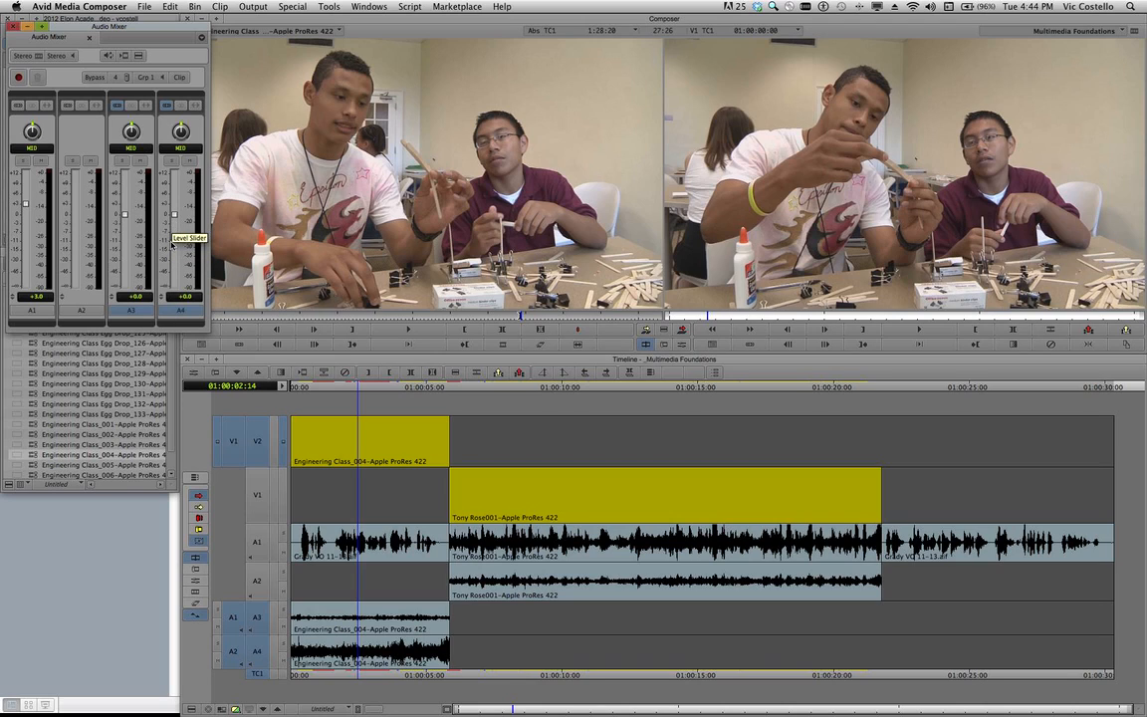
Lower the grouped A3 and A4 levels of the Engineering Class_004 clip to -22.5 dB and take A4 out of the group.
{"action": "left_click", "coordinate": [365, 638]}
{"action": "left_click", "coordinate": [364, 639]}
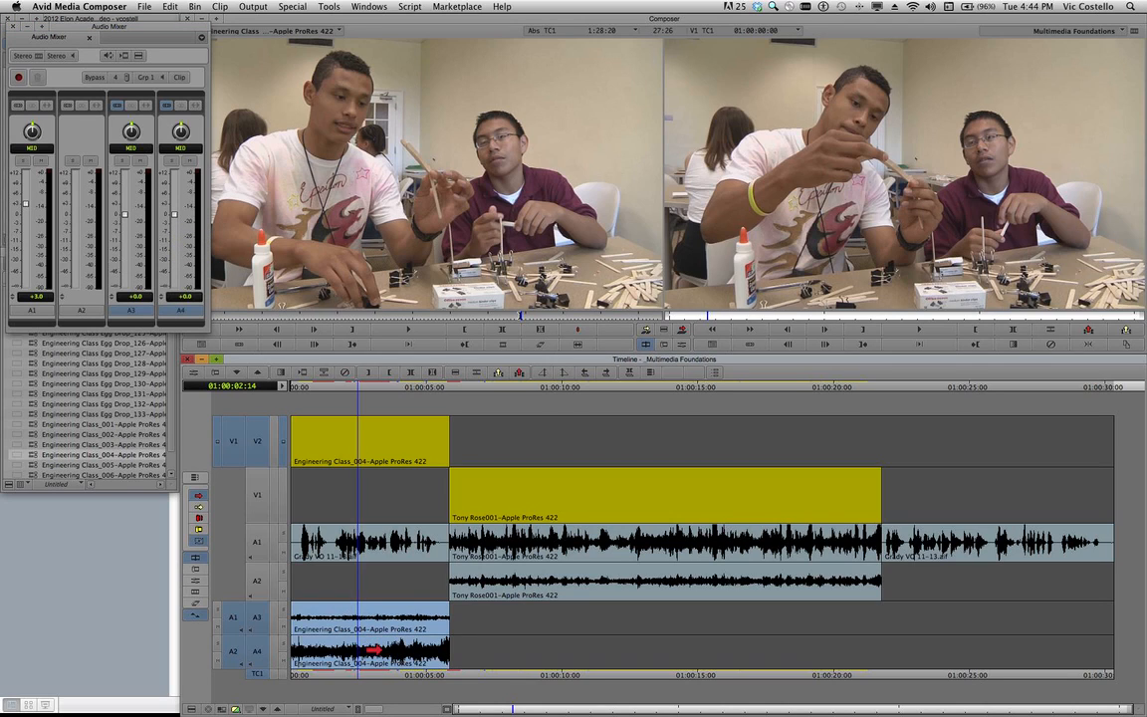
{"action": "left_click", "coordinate": [317, 388]}
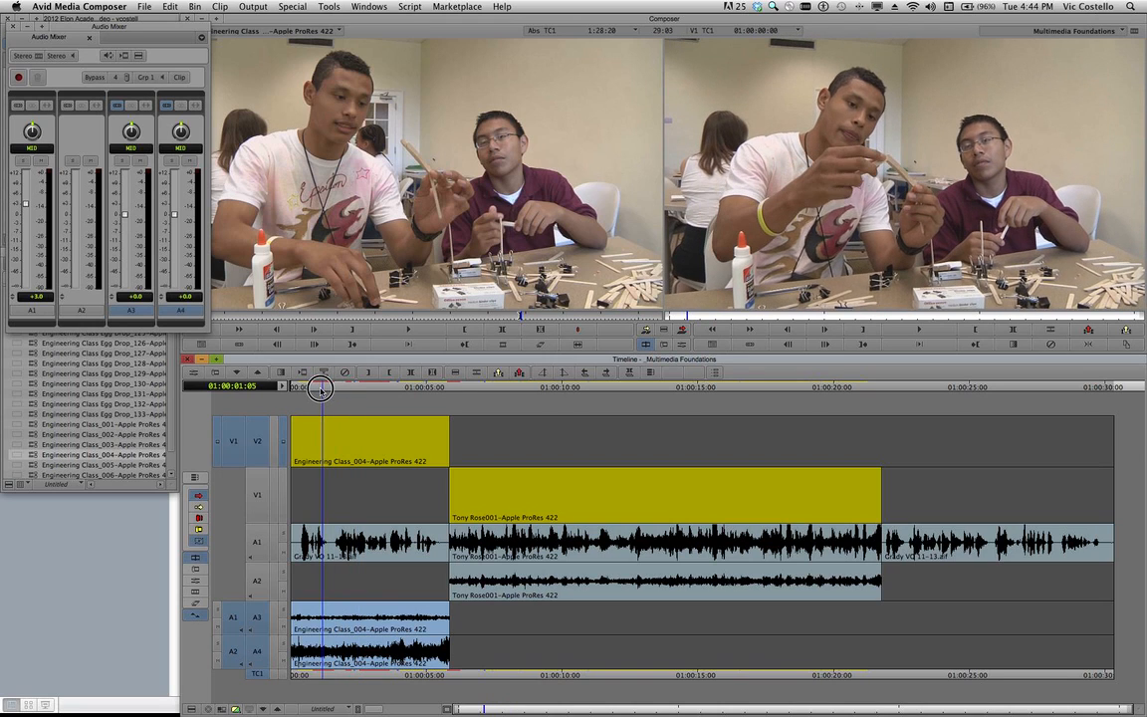
{"action": "left_click", "coordinate": [307, 389]}
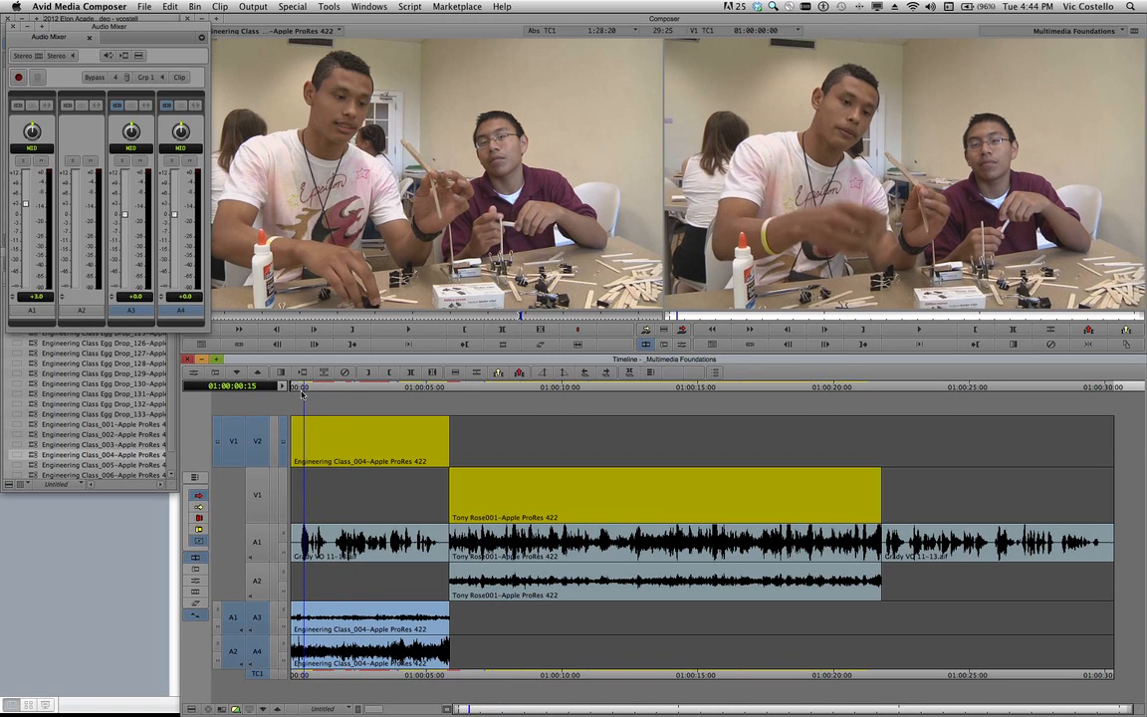
{"action": "left_click", "coordinate": [176, 232]}
{"action": "left_click_drag", "start_coordinate": [175, 243], "coordinate": [175, 256]}
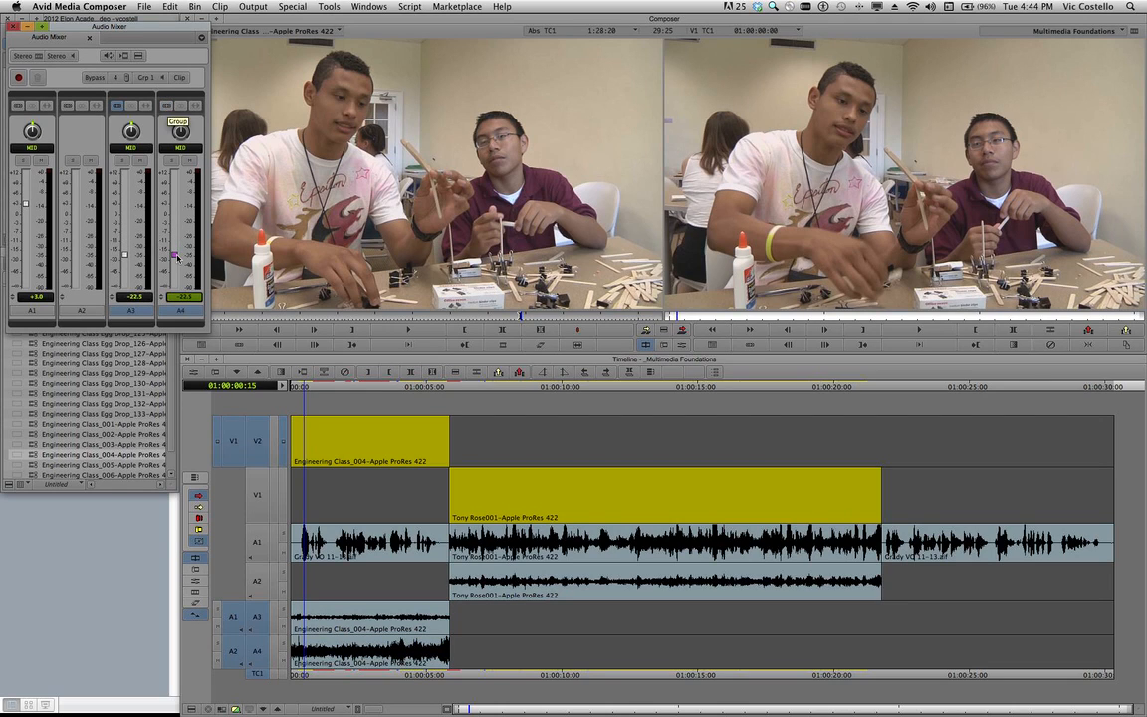
Pull A3's level all the way down and raise A4's level while checking playback of the opening clip.
{"action": "left_click_drag", "start_coordinate": [132, 258], "coordinate": [175, 251]}
{"action": "left_click", "coordinate": [292, 387]}
{"action": "key", "text": "space"}
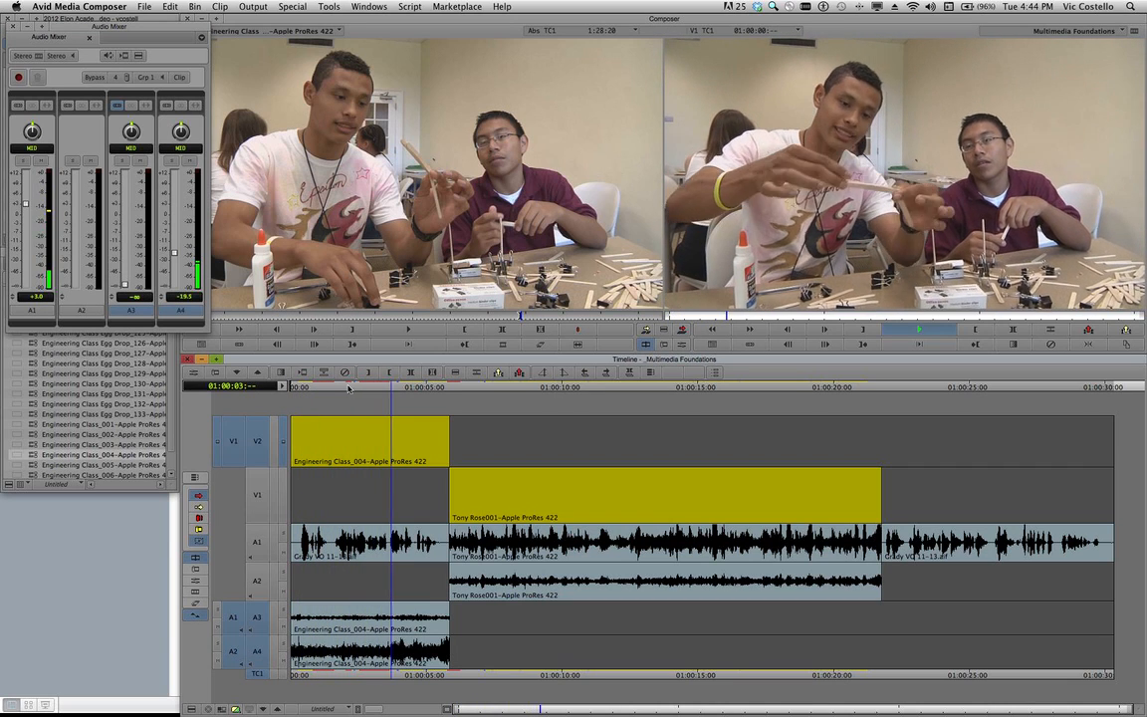
{"action": "left_click", "coordinate": [174, 255]}
{"action": "left_click_drag", "start_coordinate": [174, 255], "coordinate": [174, 249]}
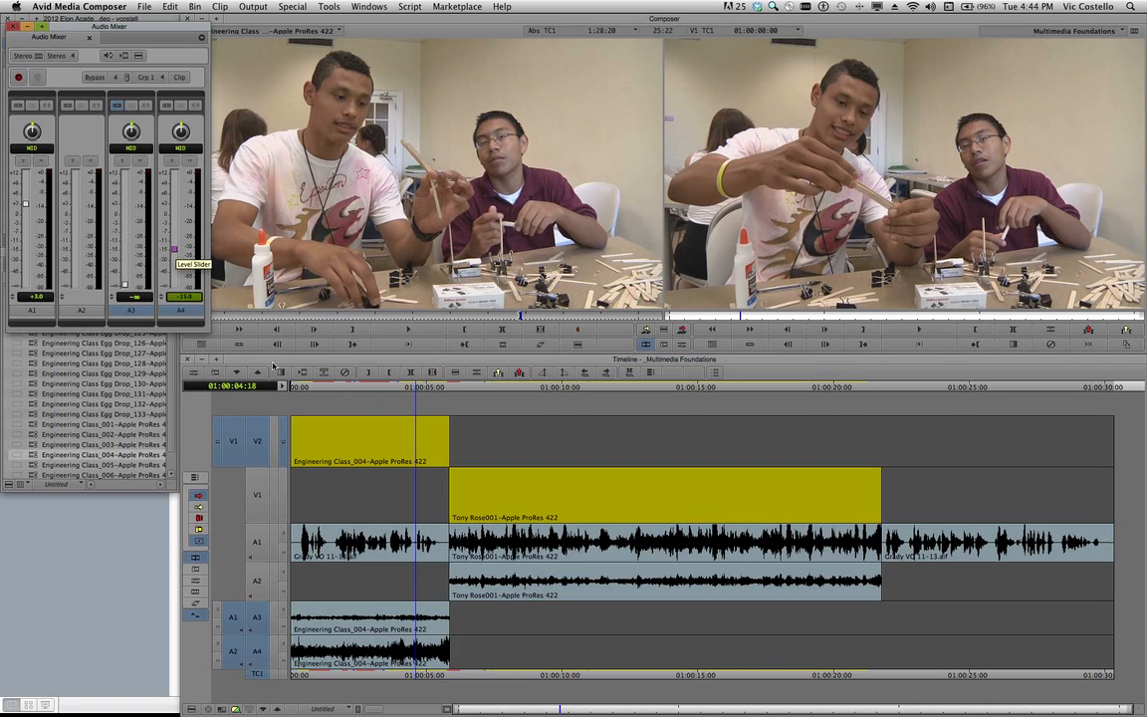
Play the sequence from its start through the opening voice-over into the interview to check the audio balance.
{"action": "left_click", "coordinate": [377, 388]}
{"action": "key", "text": "Home"}
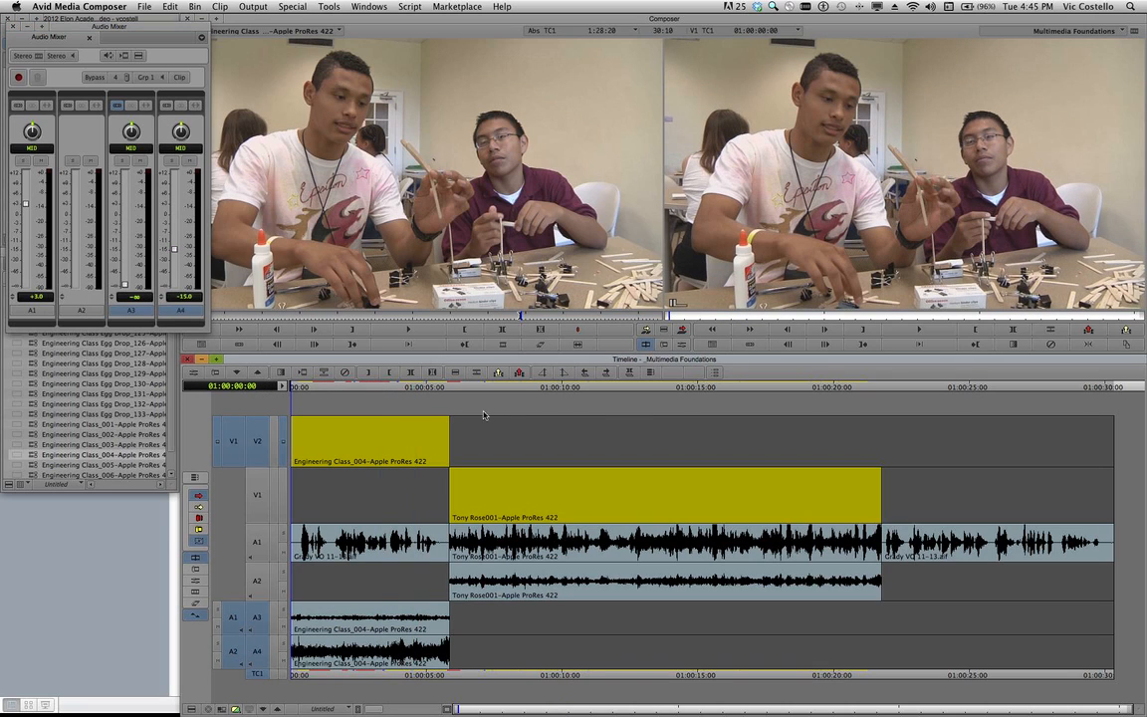
{"action": "key", "text": "space"}
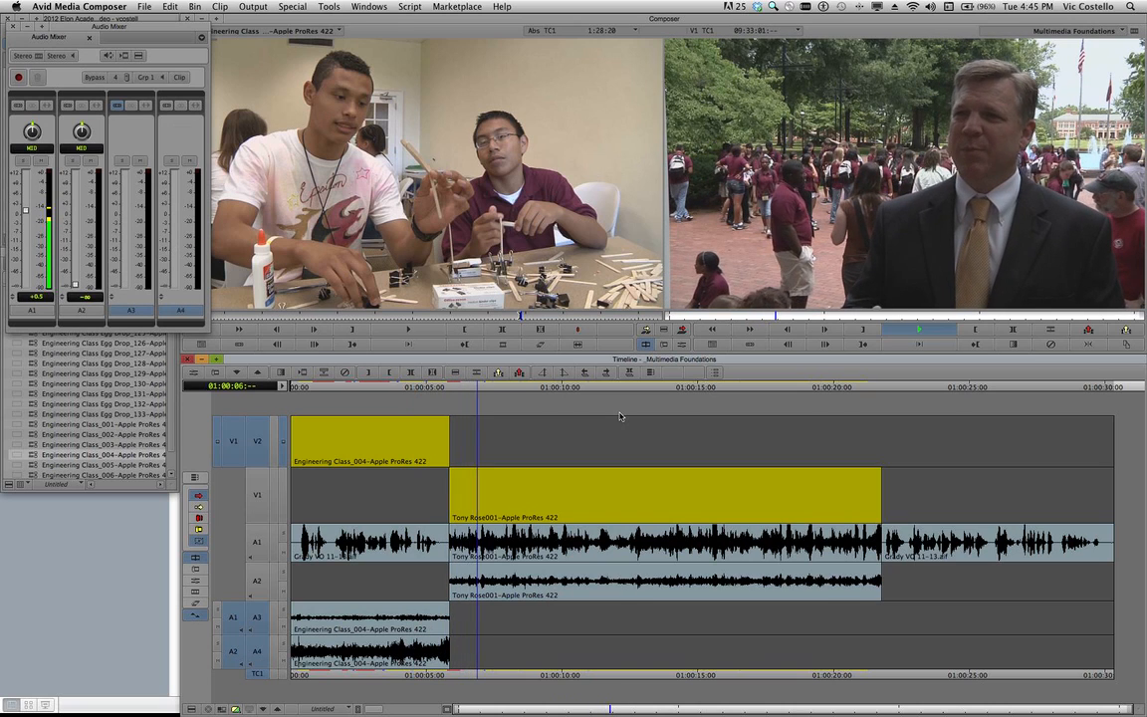
{"action": "key", "text": "space"}
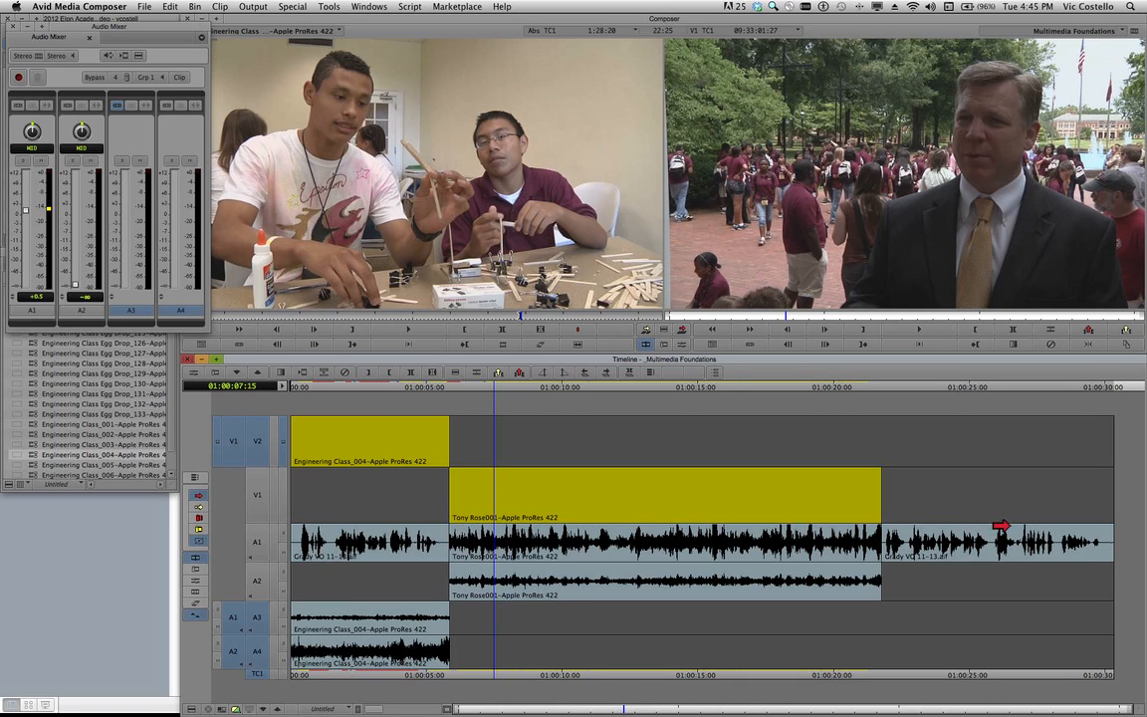
{"action": "left_click_drag", "start_coordinate": [434, 393], "coordinate": [290, 388]}
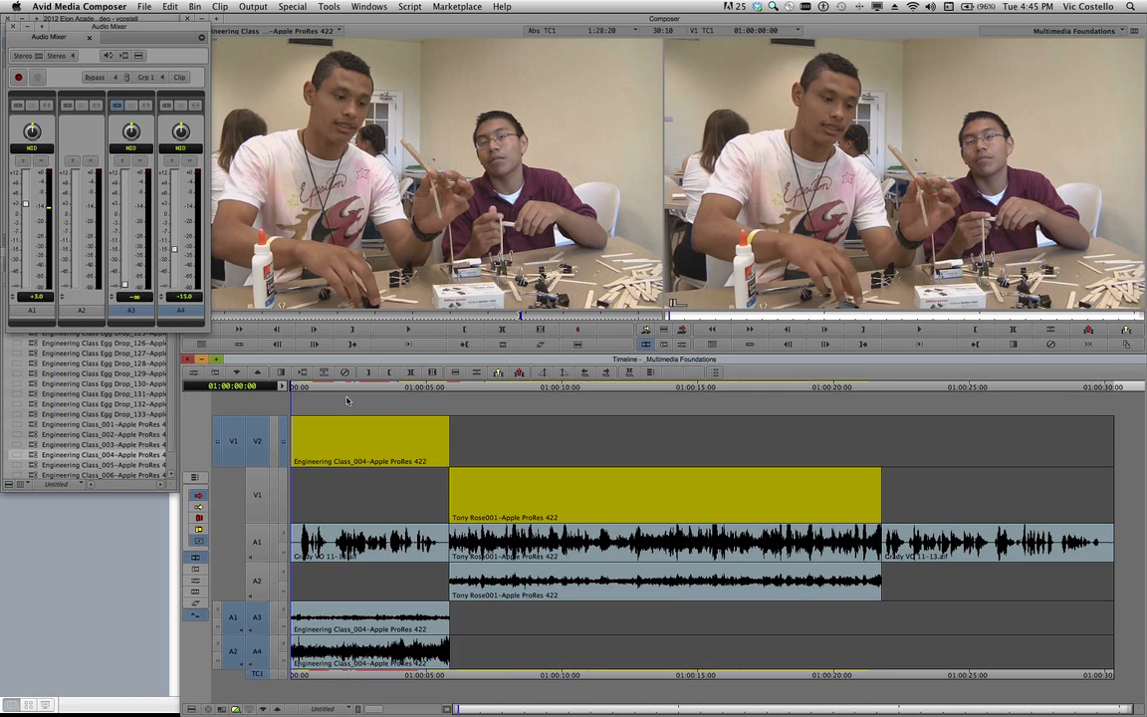
Mark a B-roll range over the interview clip, with In at 01:00:11:29 and Out at 01:00:17:09.
{"action": "left_click_drag", "start_coordinate": [399, 387], "coordinate": [616, 409]}
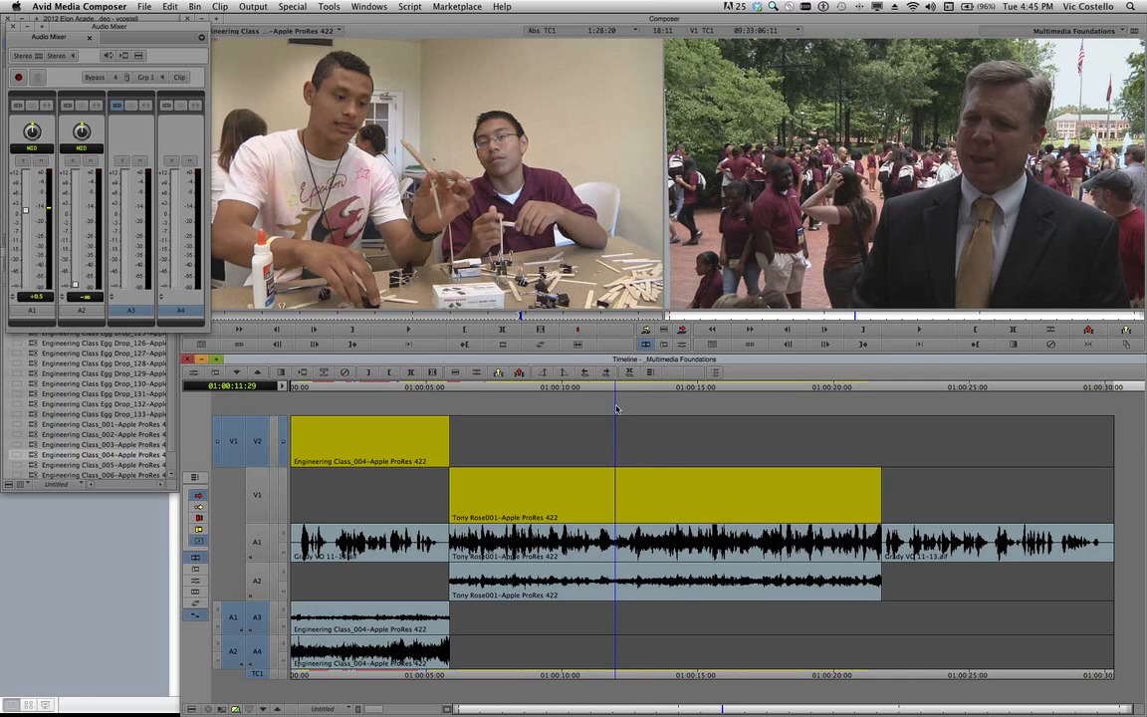
{"action": "key", "text": "i"}
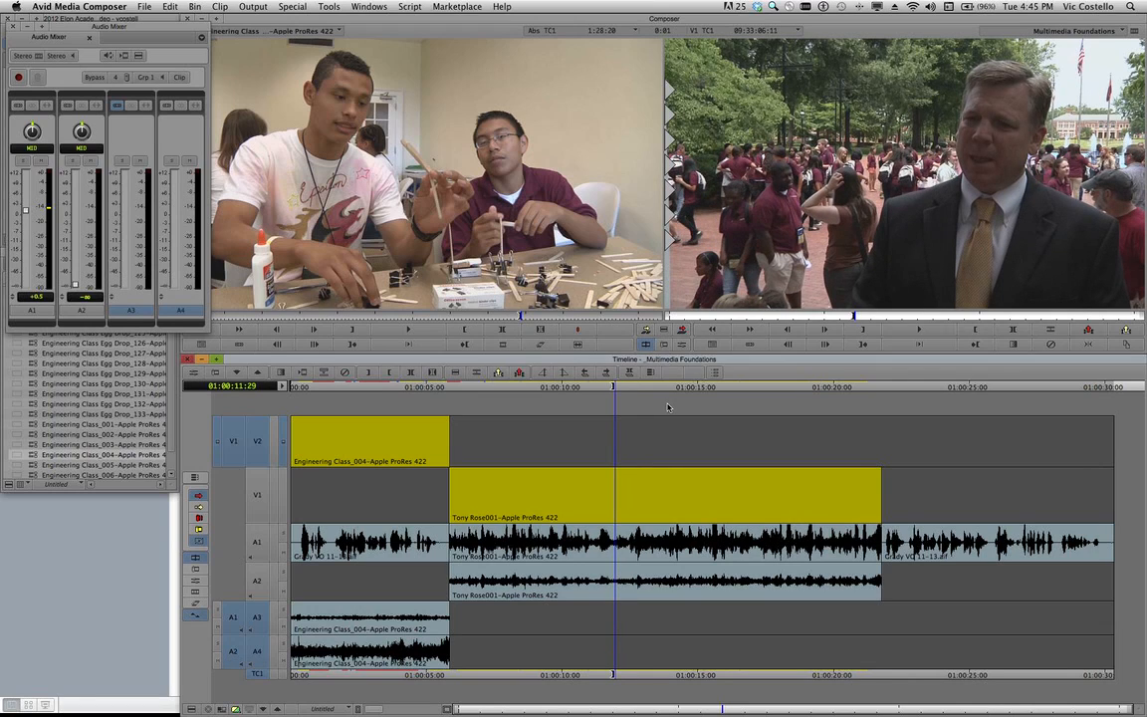
{"action": "key", "text": "space"}
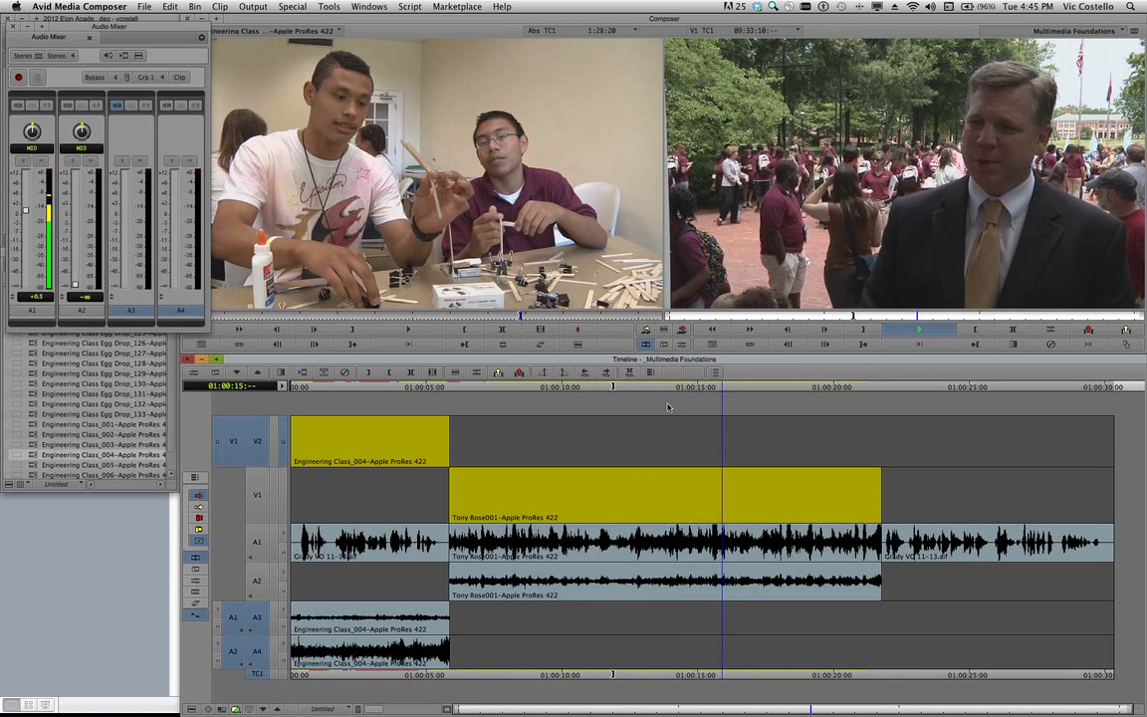
{"action": "key", "text": "space"}
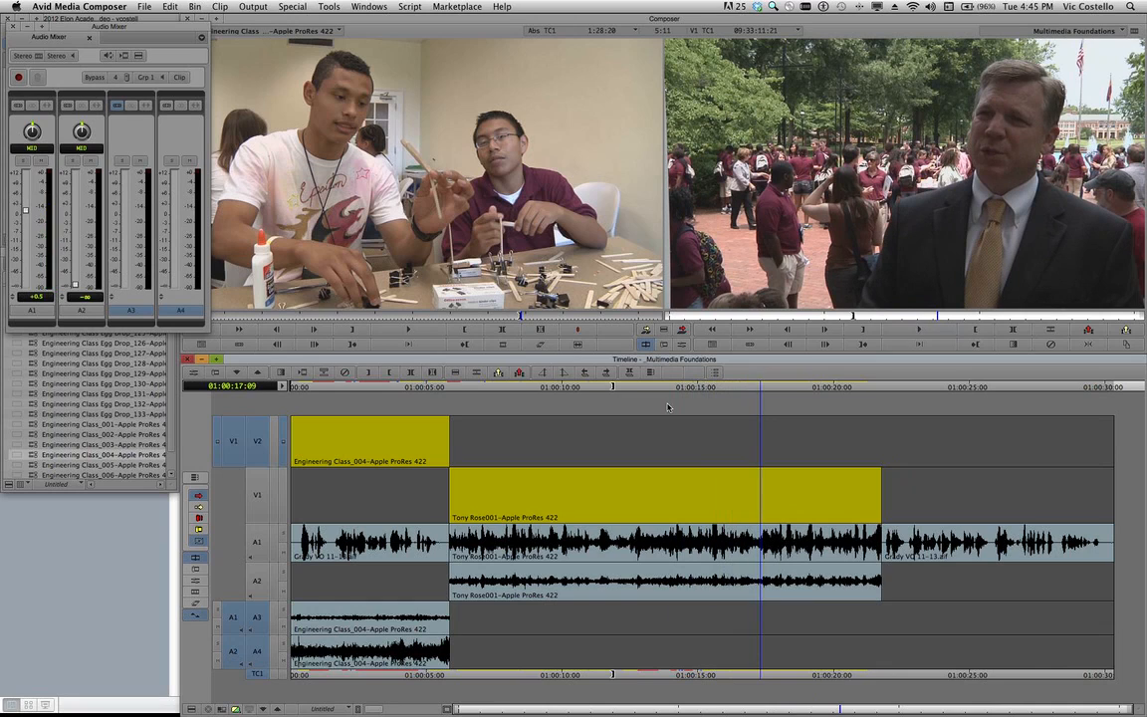
{"action": "key", "text": "o"}
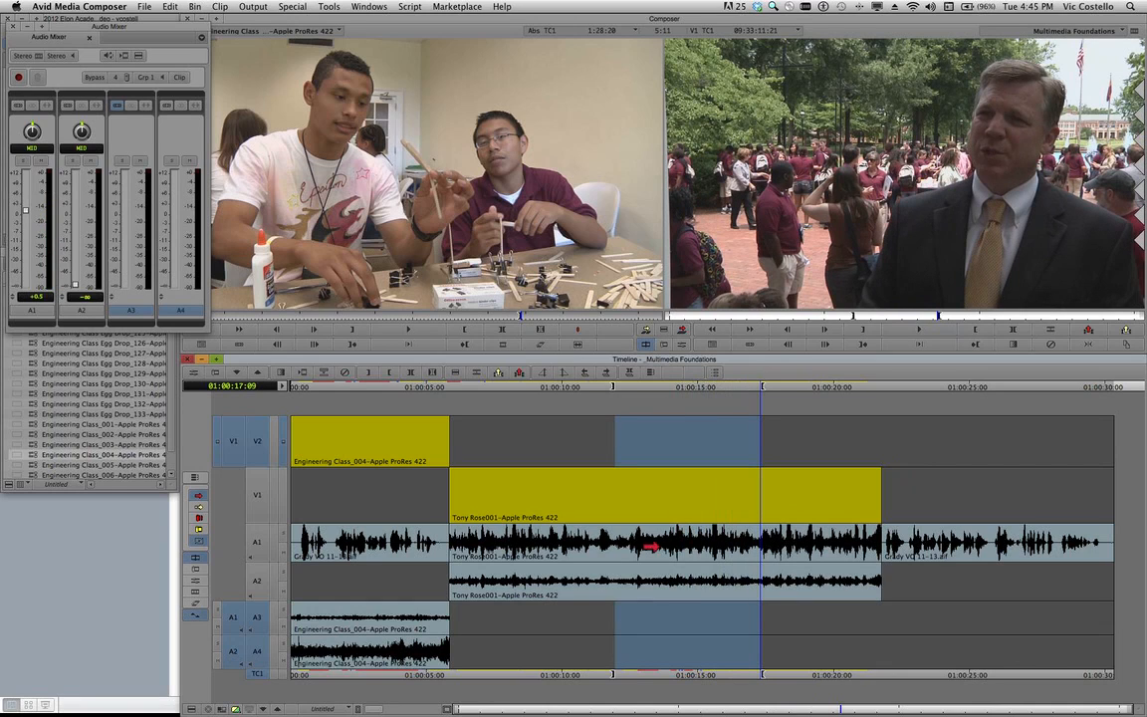
Overwrite the marked range on V2, A3 and A4 with Engineering Class Egg Drop_132, starting where the boy holds the paper cone over the roof edge.
{"action": "left_click", "coordinate": [397, 389]}
{"action": "left_click_drag", "start_coordinate": [397, 389], "coordinate": [633, 387]}
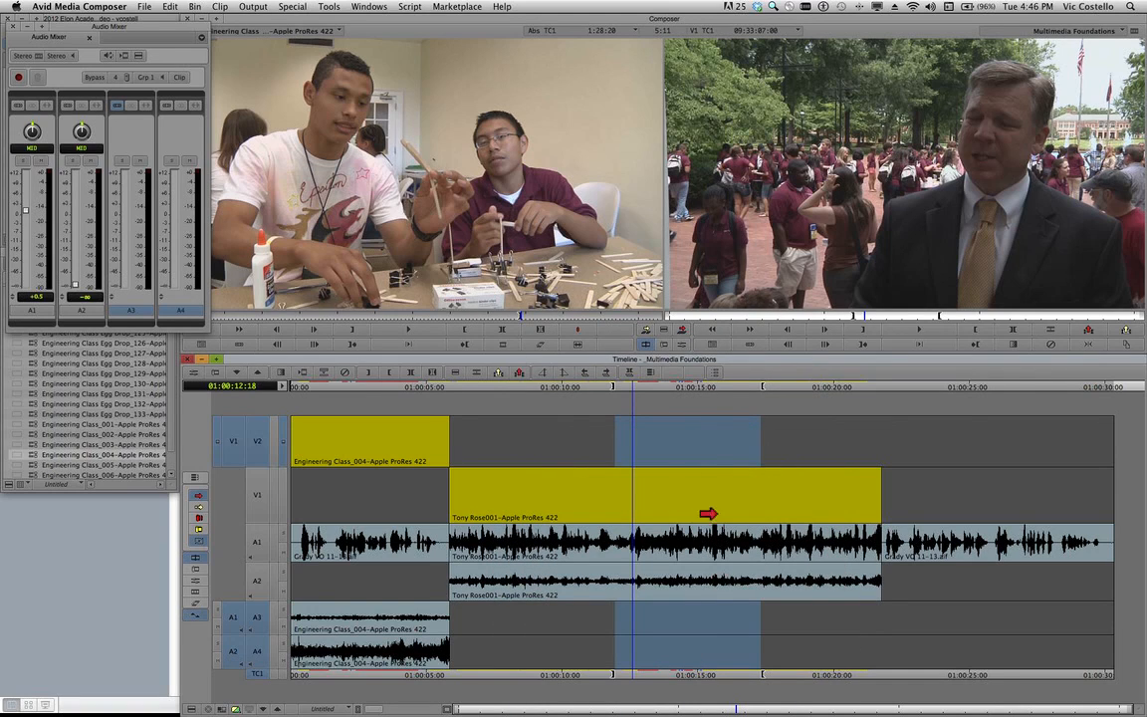
{"action": "key", "text": "super+/"}
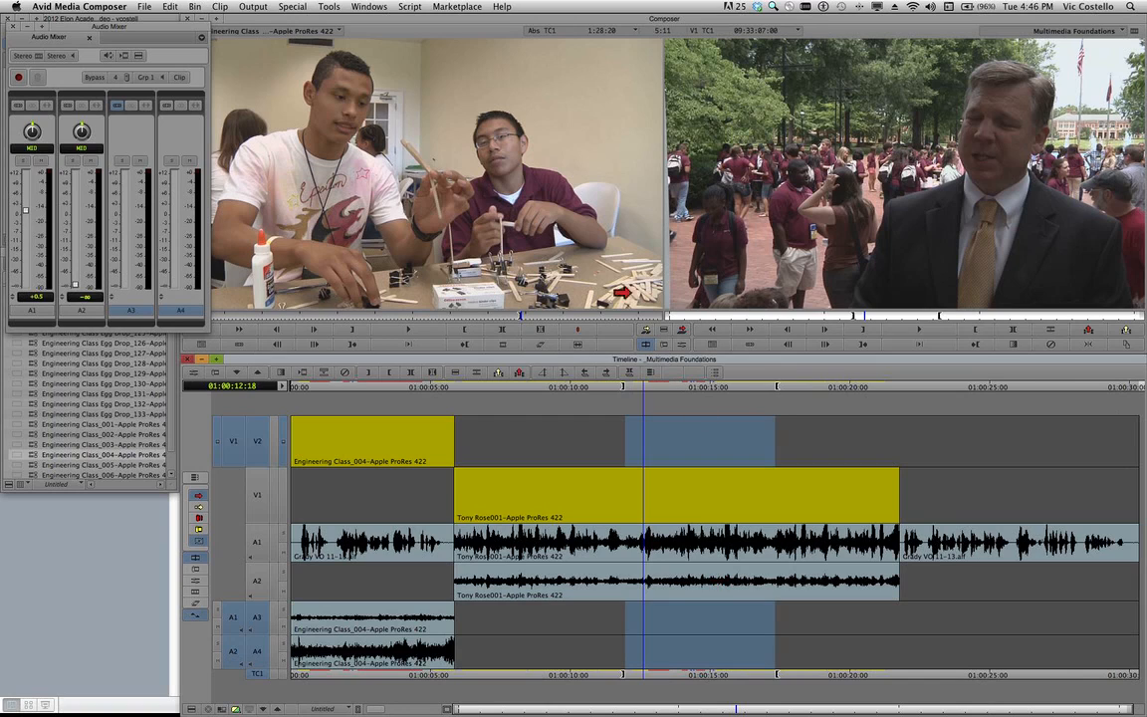
{"action": "left_click", "coordinate": [97, 382]}
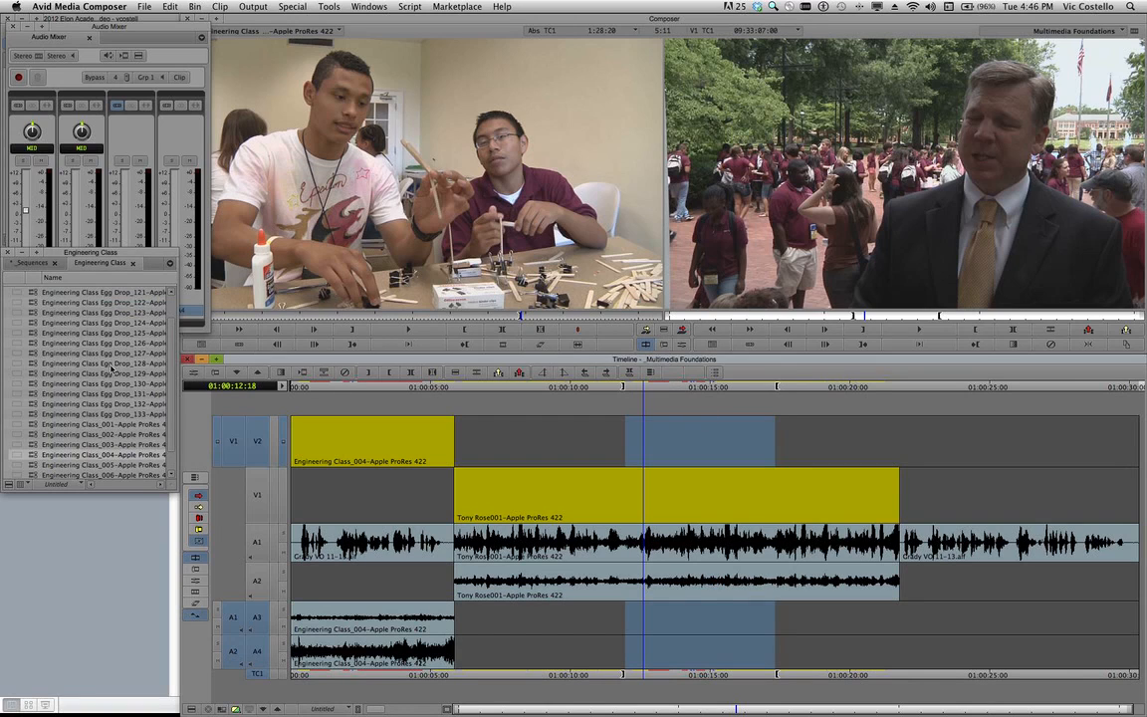
{"action": "left_click", "coordinate": [111, 372]}
{"action": "double_click", "coordinate": [63, 347]}
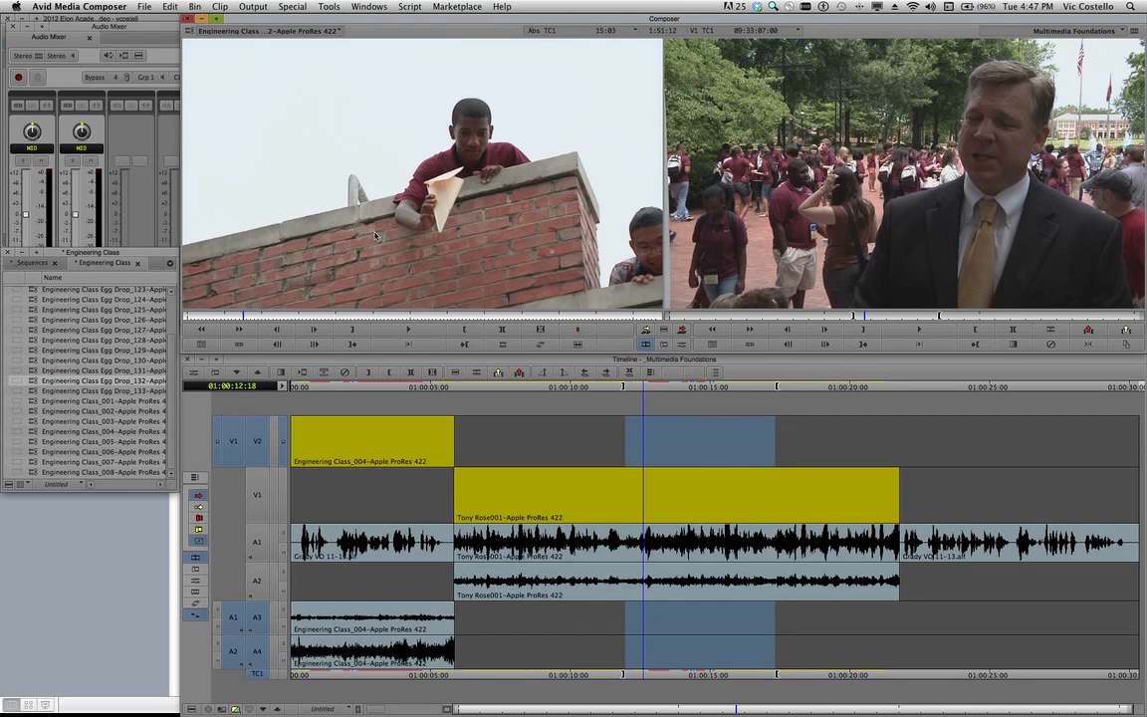
{"action": "key", "text": "i"}
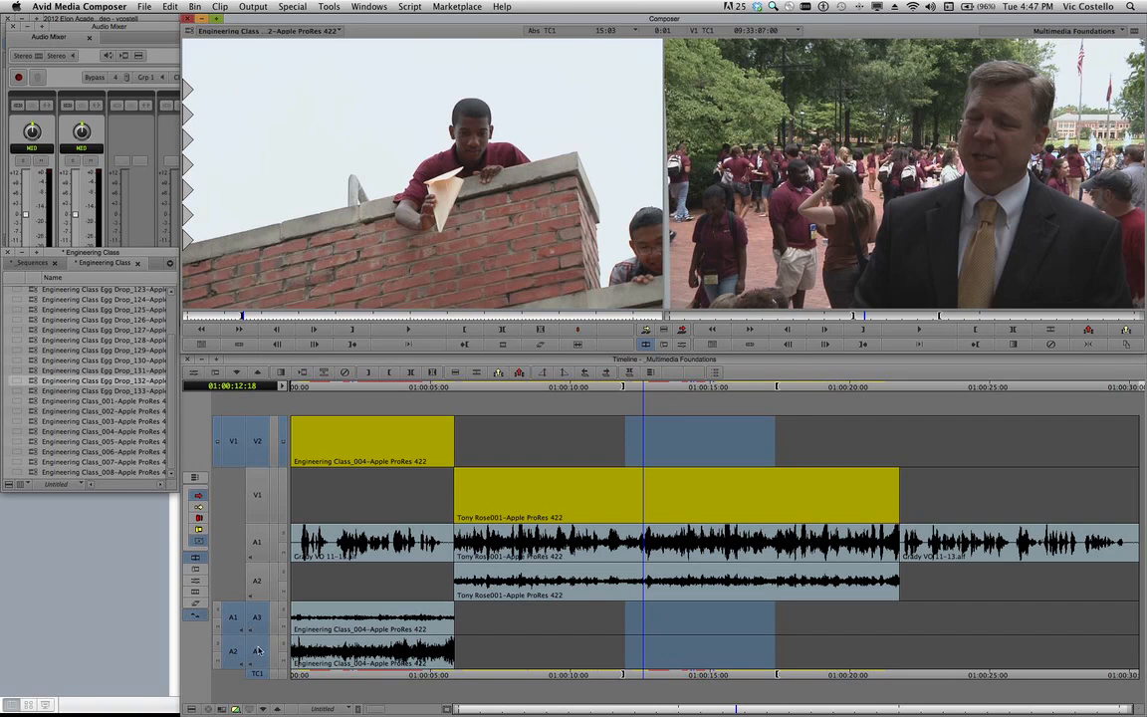
{"action": "left_click", "coordinate": [682, 329]}
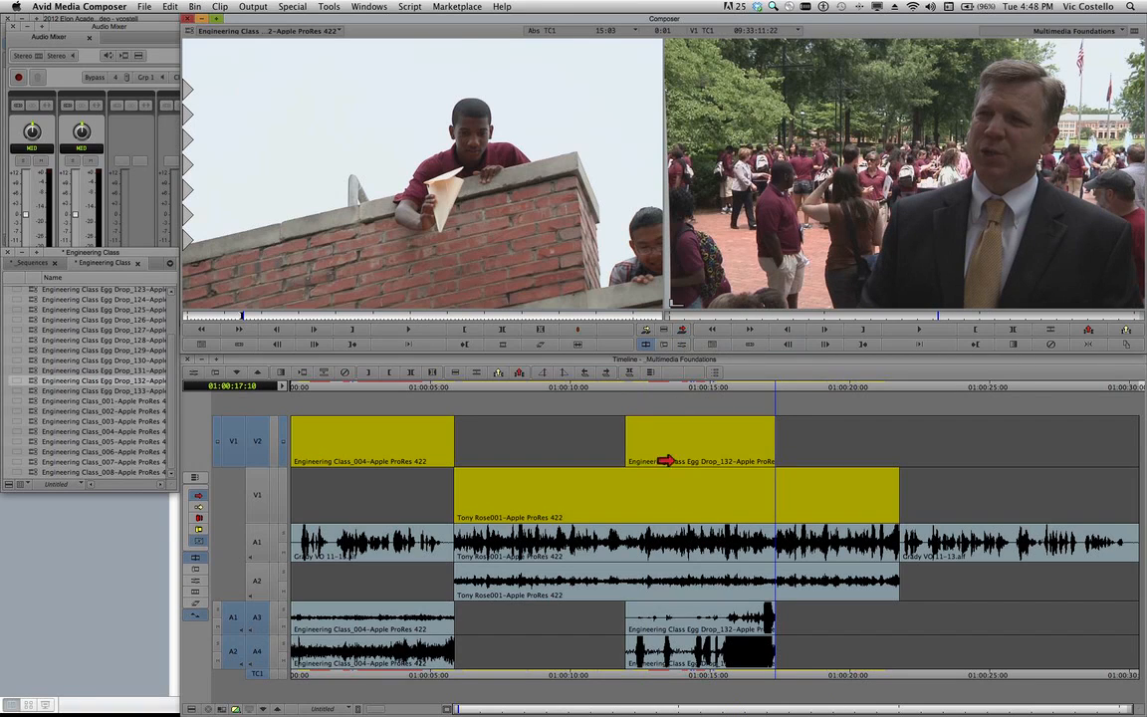
Pull the Egg Drop_132 clip's A3 level all the way down and lower its A4 level to about -18.7 dB.
{"action": "left_click", "coordinate": [665, 647]}
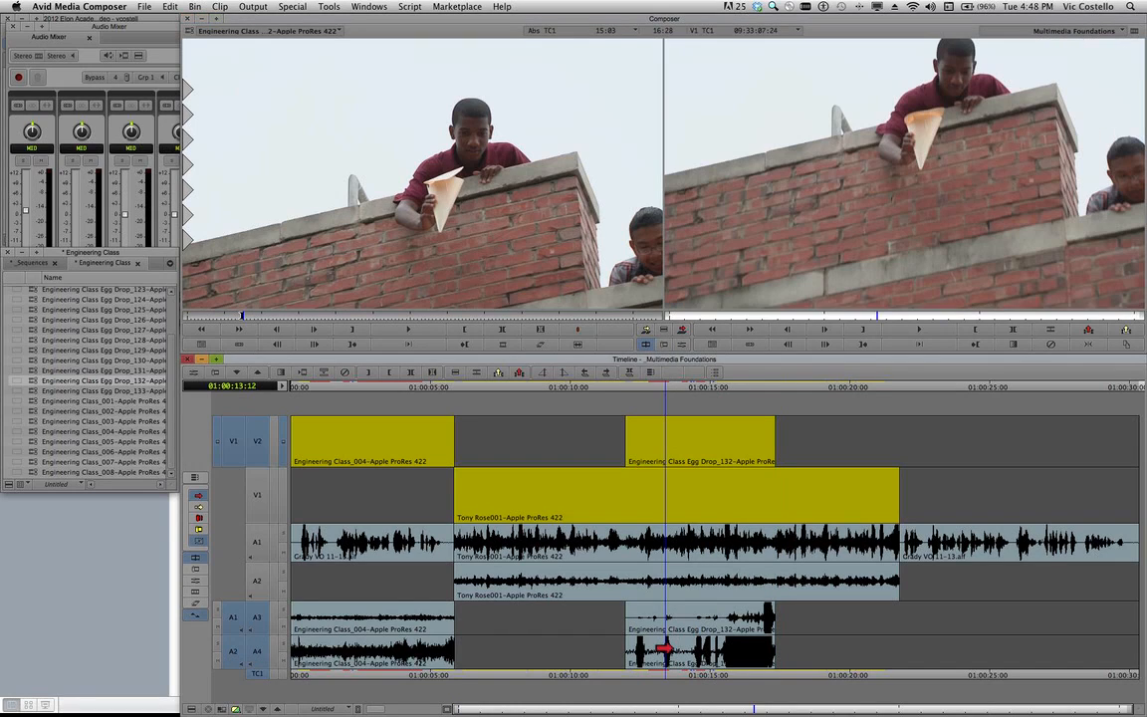
{"action": "left_click", "coordinate": [665, 617]}
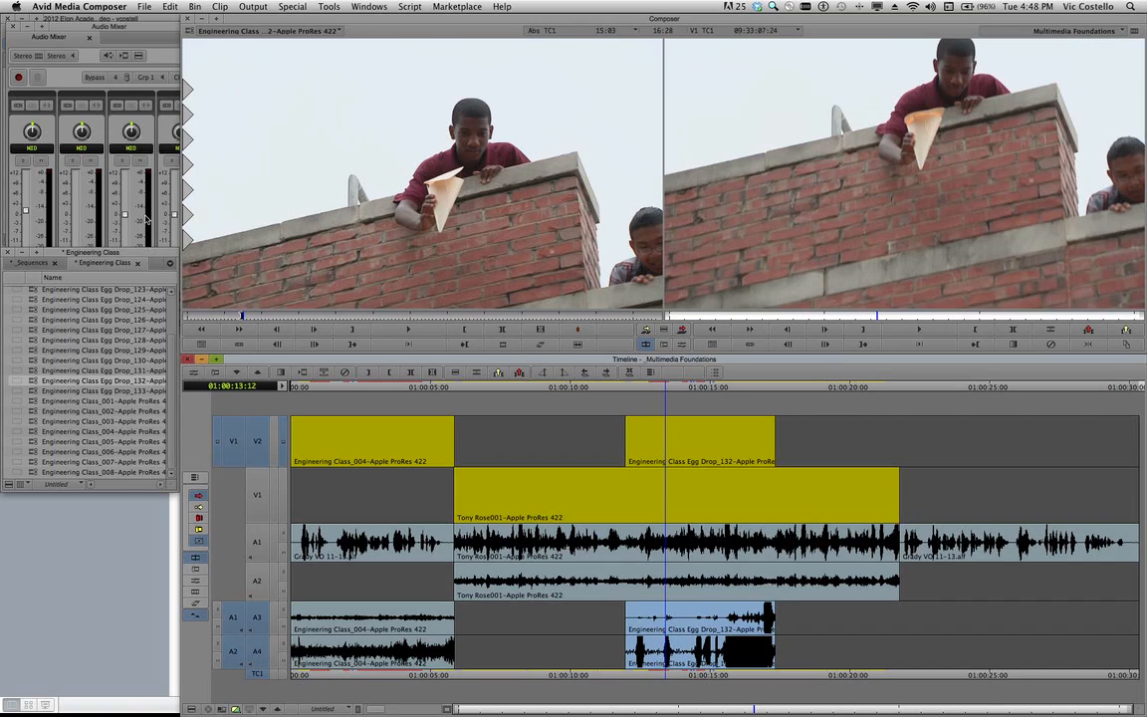
{"action": "left_click", "coordinate": [146, 218]}
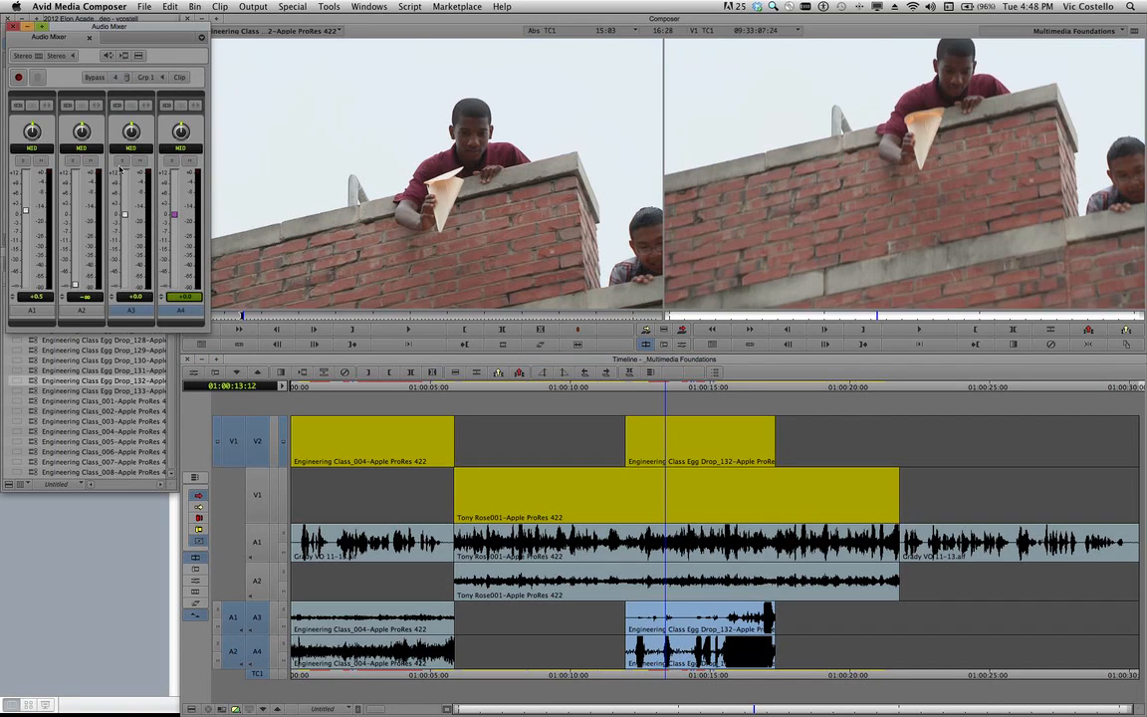
{"action": "left_click_drag", "start_coordinate": [126, 216], "coordinate": [127, 315]}
{"action": "left_click_drag", "start_coordinate": [173, 216], "coordinate": [174, 251]}
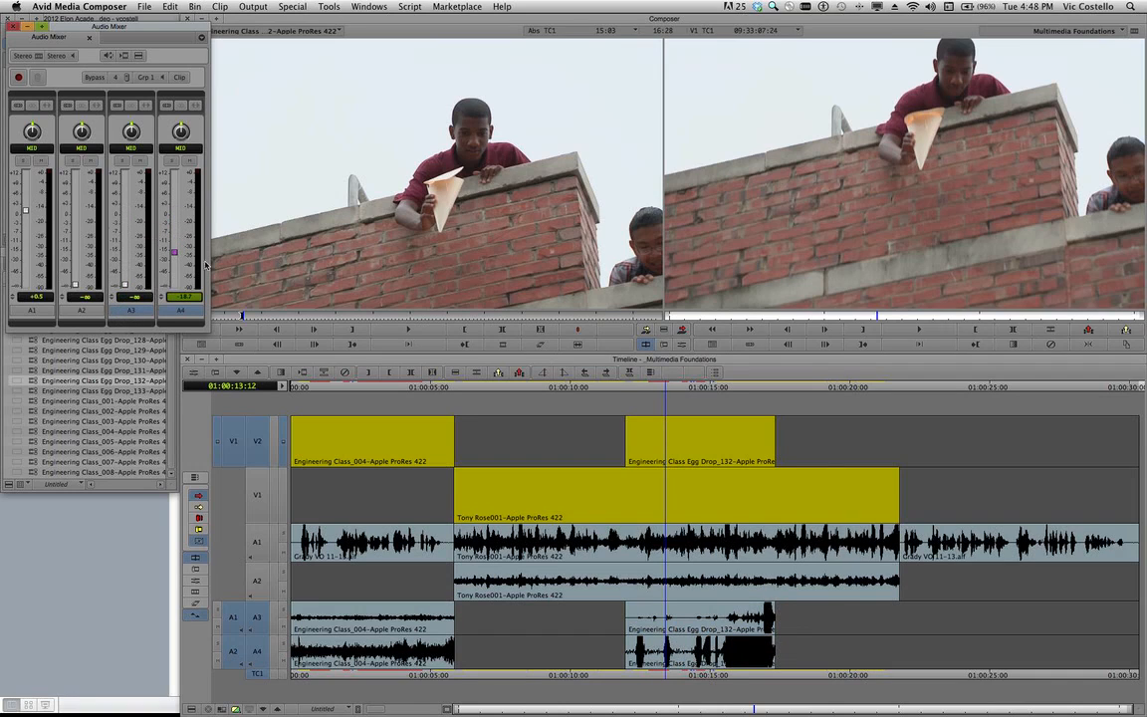
Play and scrub through the interview section to review the Egg Drop_132 cutaway.
{"action": "left_click", "coordinate": [525, 388]}
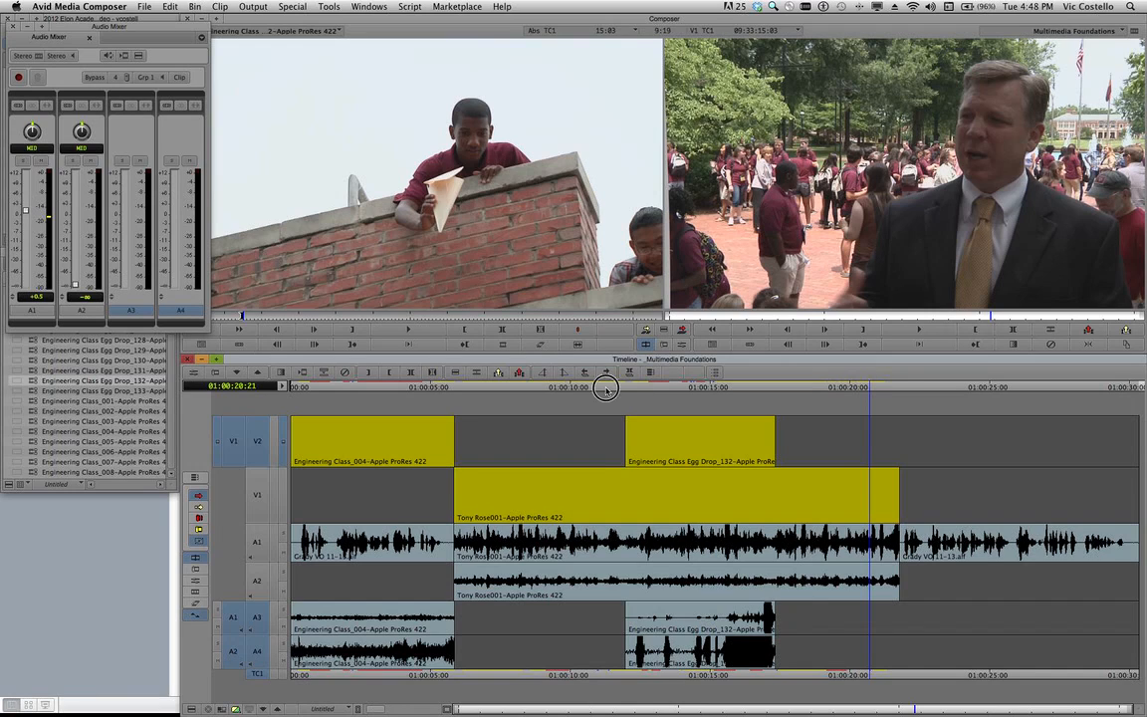
{"action": "left_click_drag", "start_coordinate": [604, 386], "coordinate": [694, 388]}
{"action": "left_click_drag", "start_coordinate": [718, 389], "coordinate": [570, 391]}
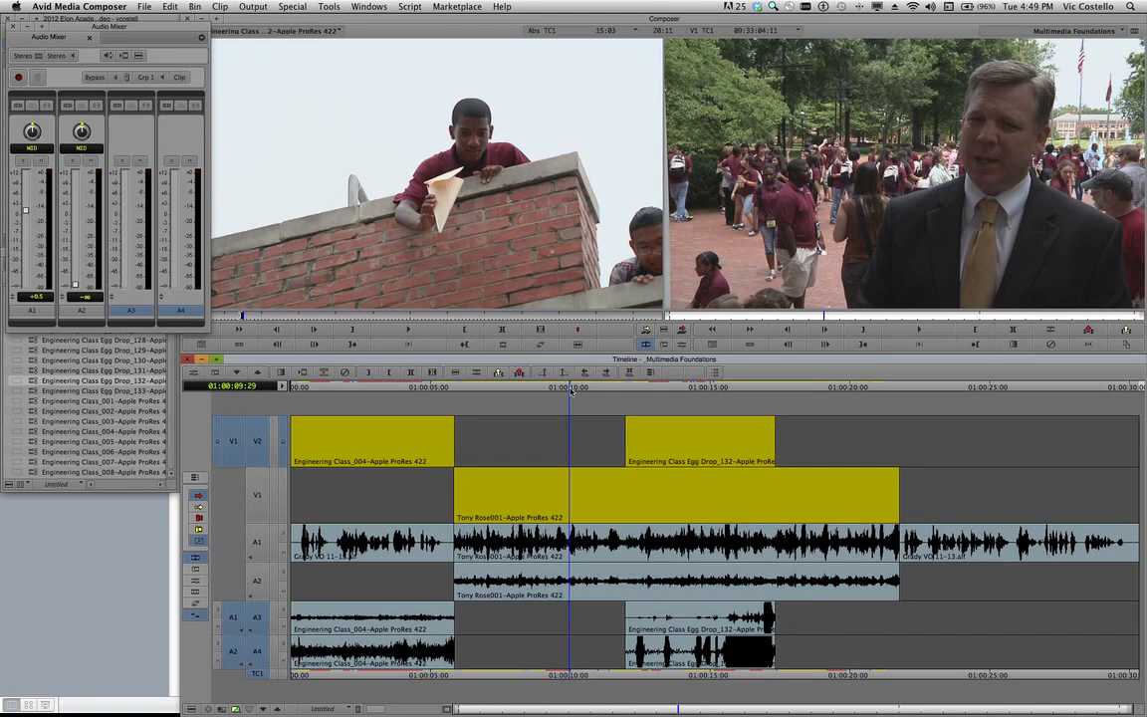
Mark In at the start of the second voice-over clip and Out at 01:00:22:19.
{"action": "left_click_drag", "start_coordinate": [882, 386], "coordinate": [1037, 386]}
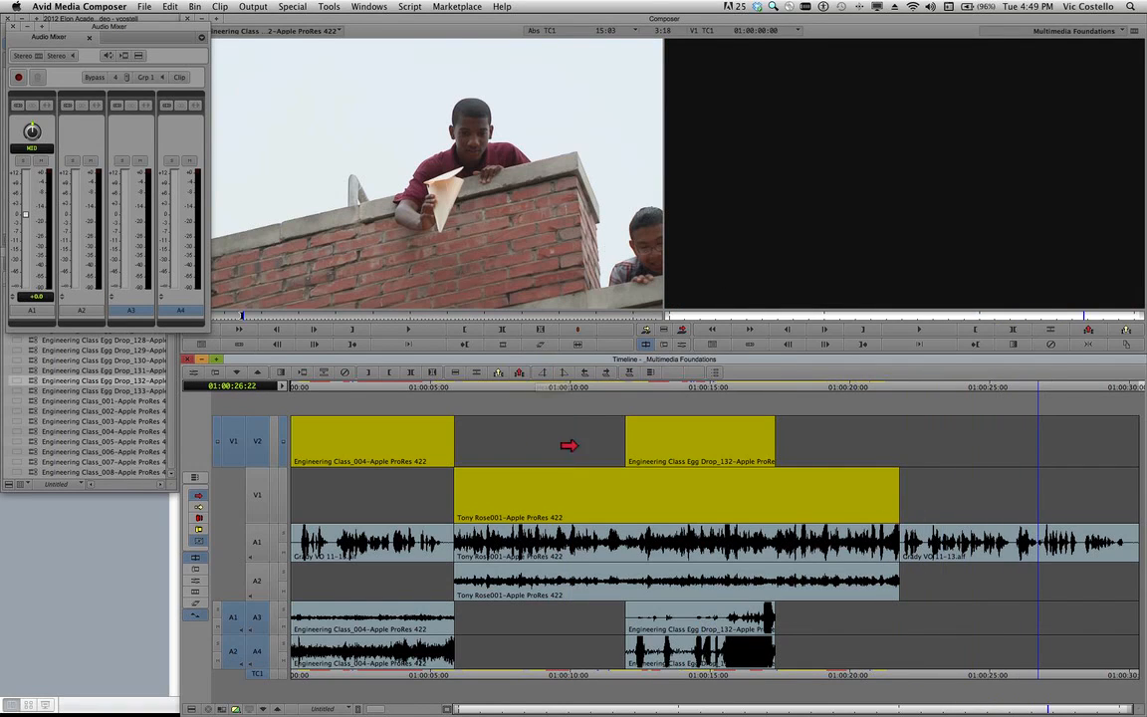
{"action": "left_click", "coordinate": [909, 391], "text": "super"}
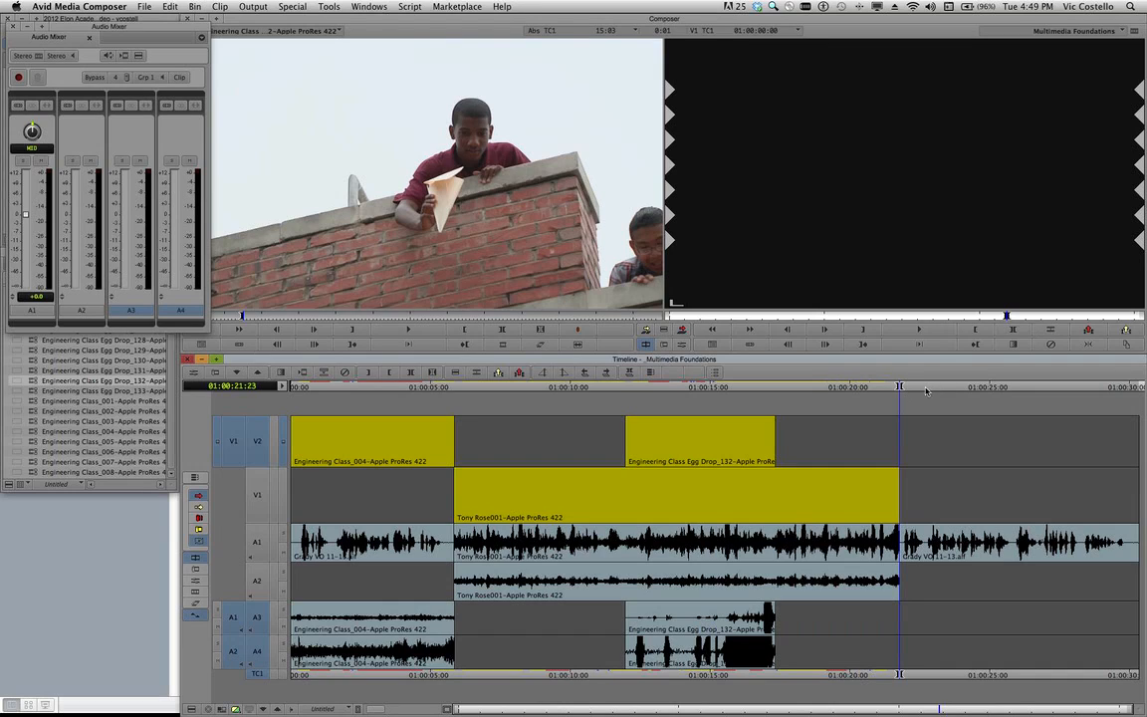
{"action": "left_click", "coordinate": [924, 391]}
{"action": "key", "text": "o"}
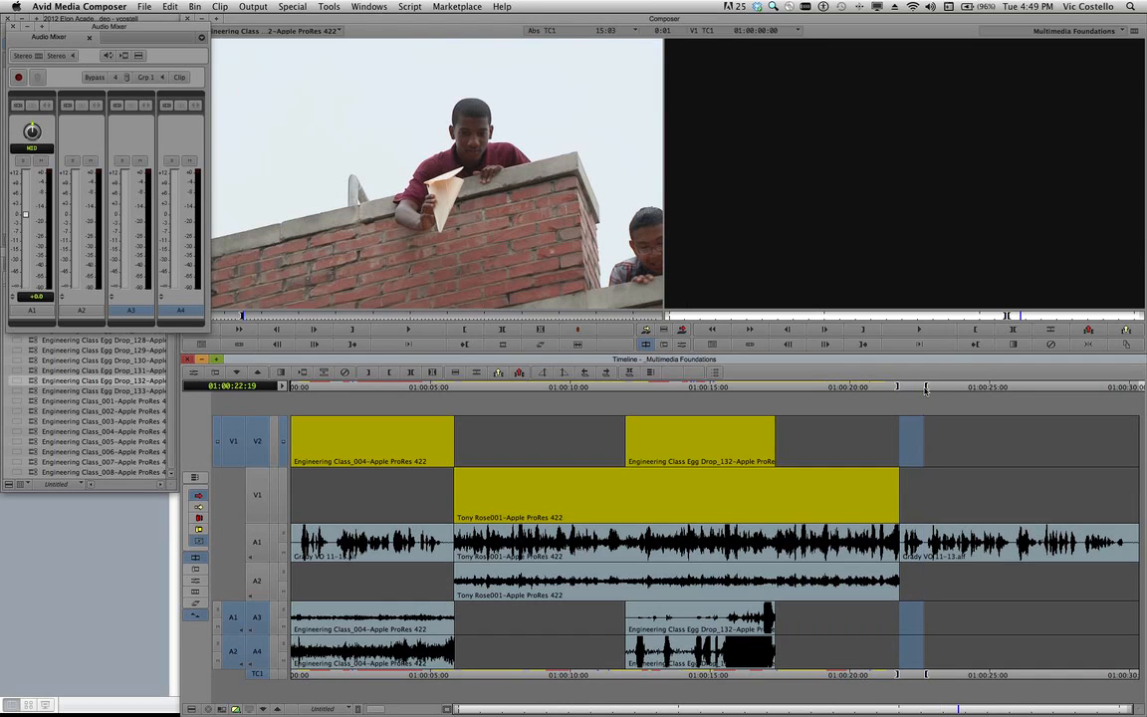